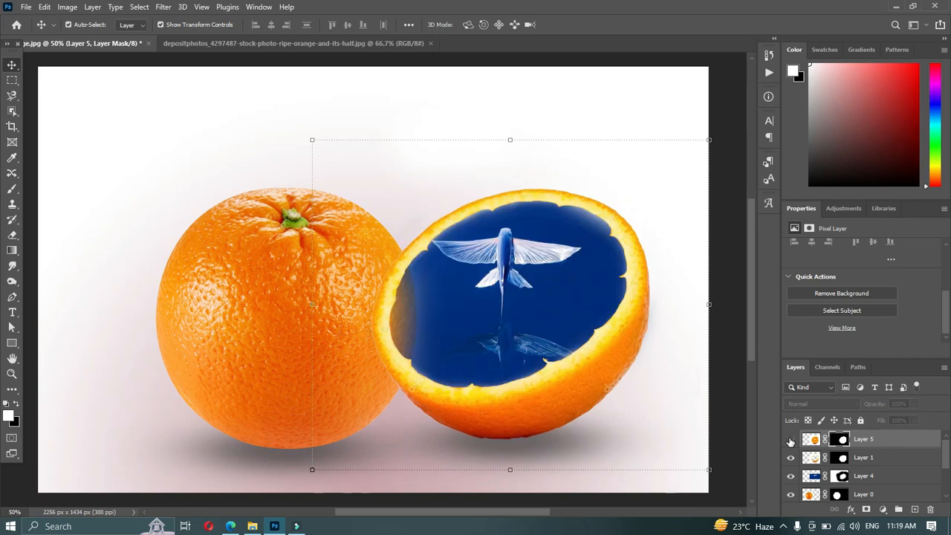
key("ctrl+plus")
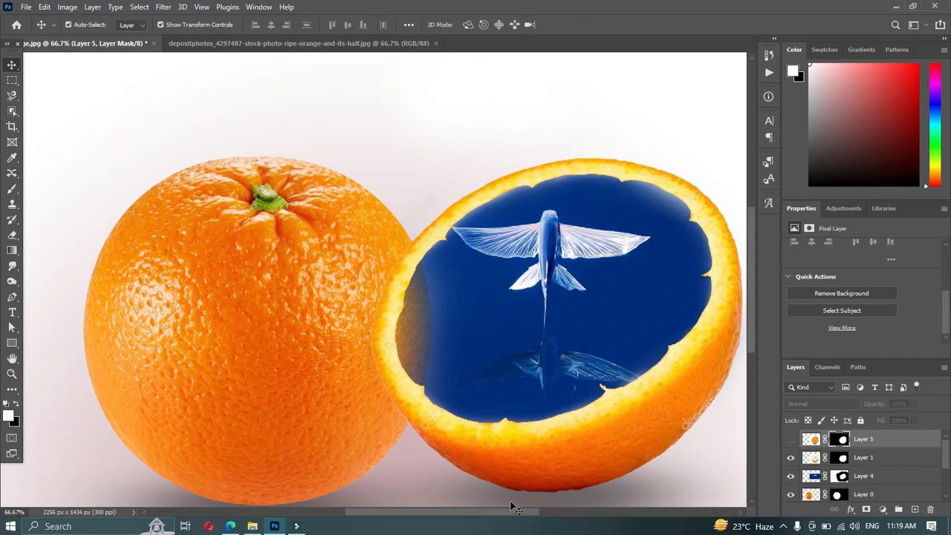
left_click_drag(832, 448, 820, 500)
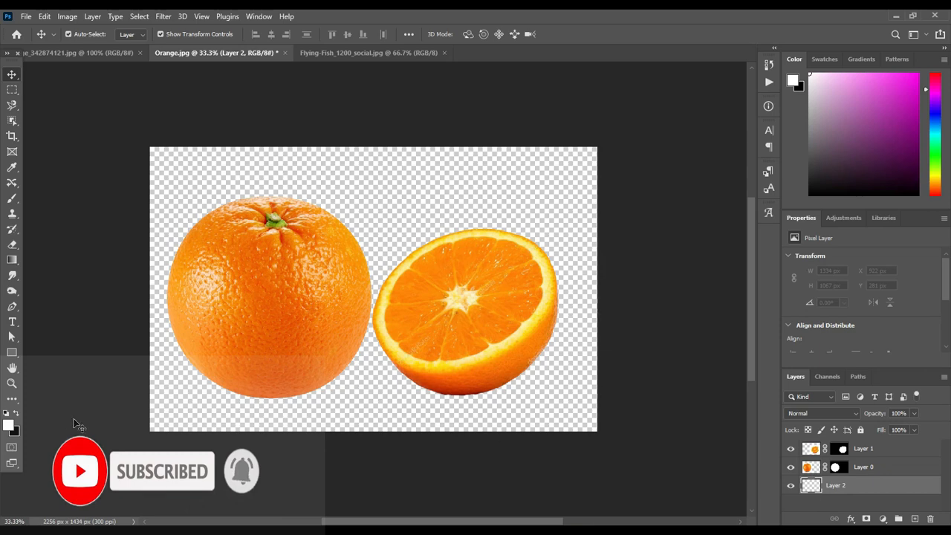
Step: Try yellow-to-white gradient fills on Layer 2 behind the oranges, first linear and then radial
left_click(11, 260)
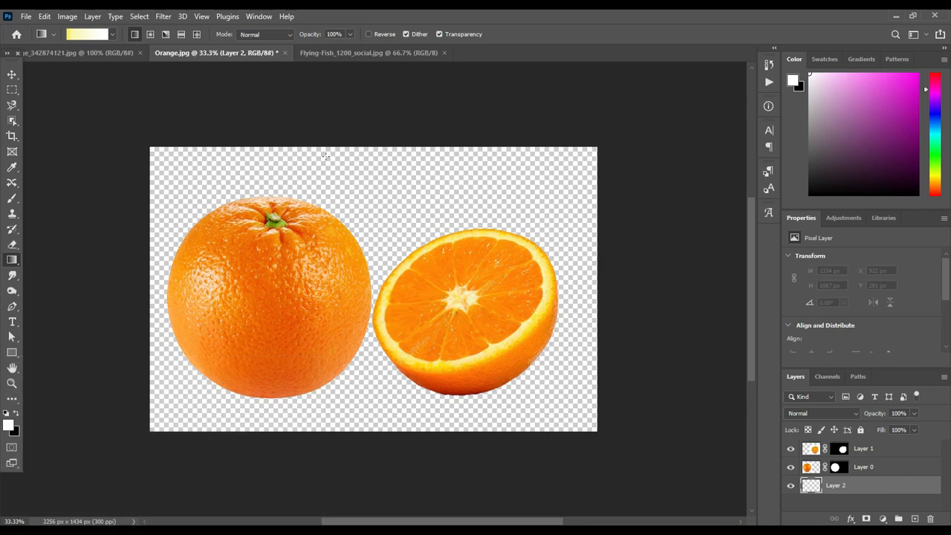
left_click_drag(358, 155, 357, 421)
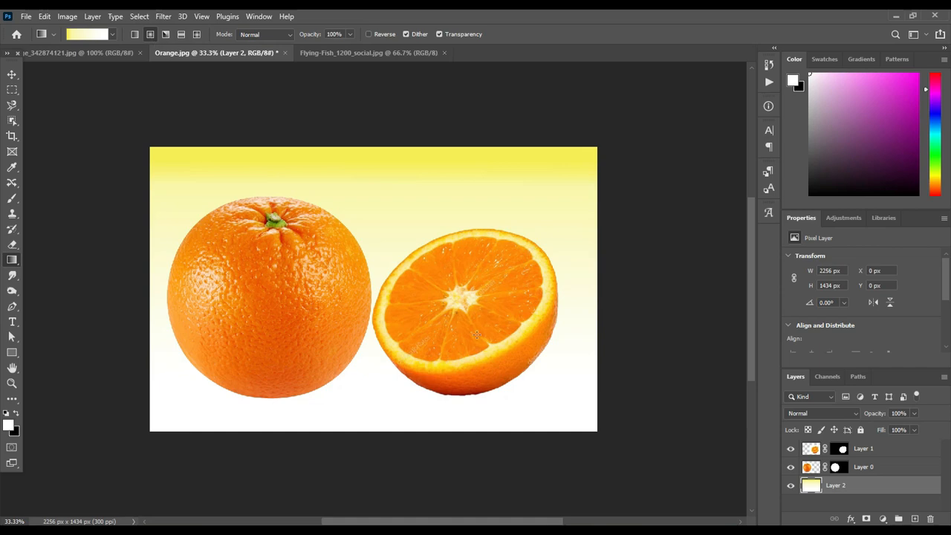
left_click_drag(378, 280, 390, 202)
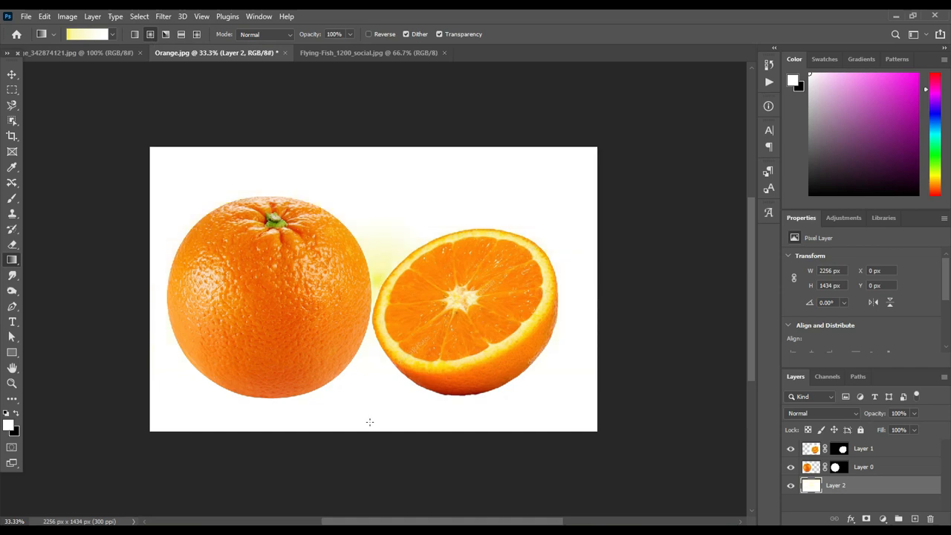
left_click_drag(373, 428, 377, 156)
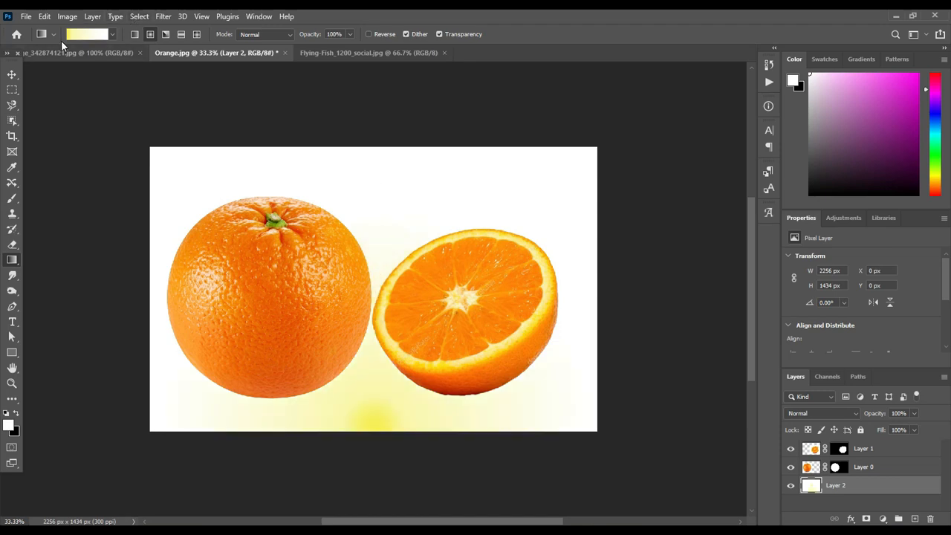
Step: Edit the gradient so its white colour stop sits at 100% and the colour midpoint at 49%
left_click(84, 37)
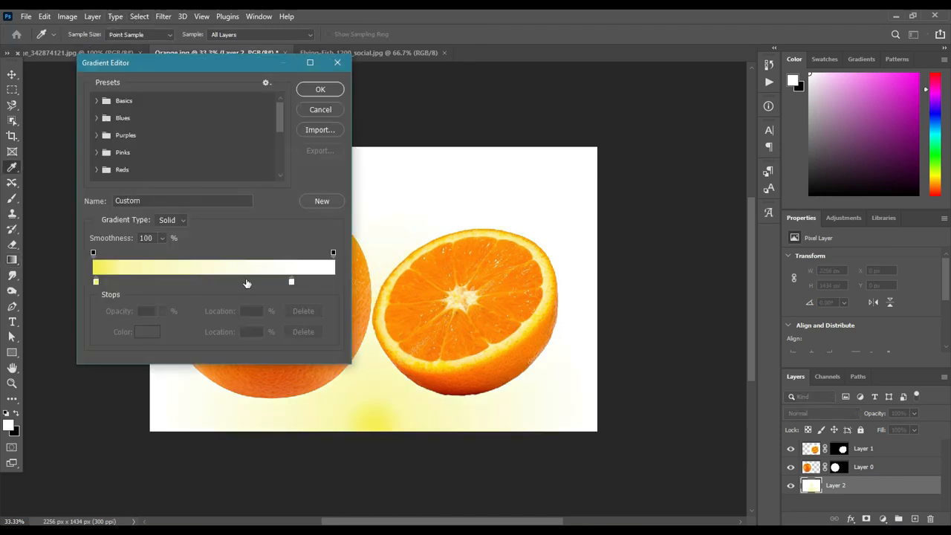
left_click_drag(291, 282, 353, 284)
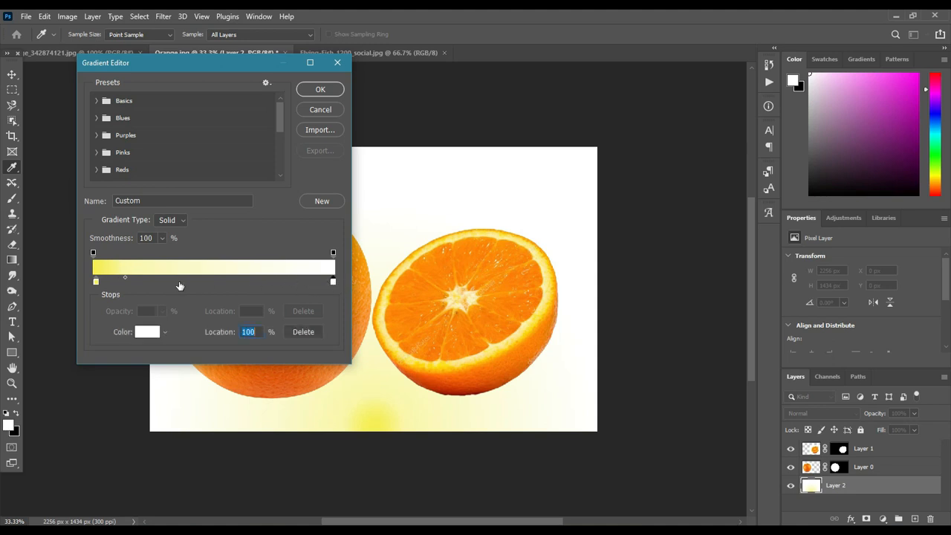
left_click_drag(124, 277, 213, 278)
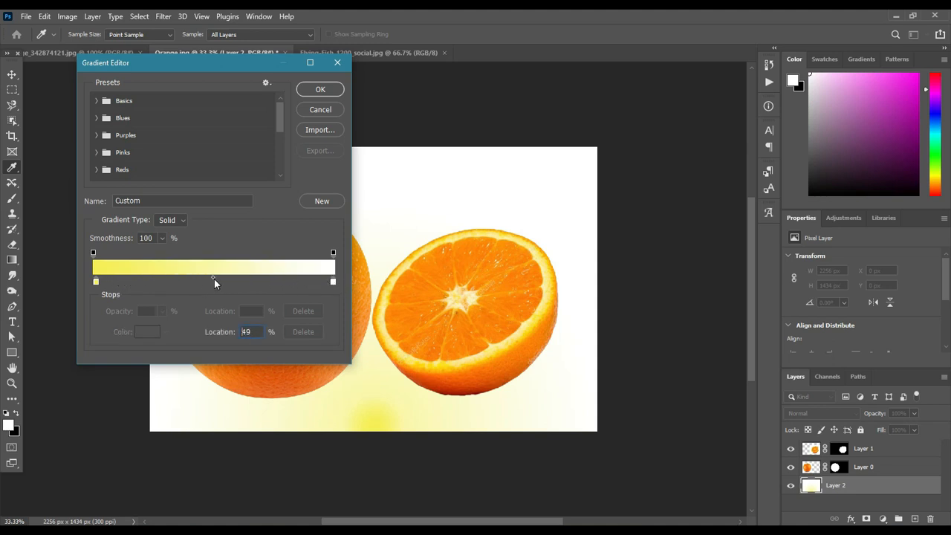
Step: Change the gradient's yellow starting stop to dusty pink, hex cba5ad
left_click(96, 283)
double_click(96, 284)
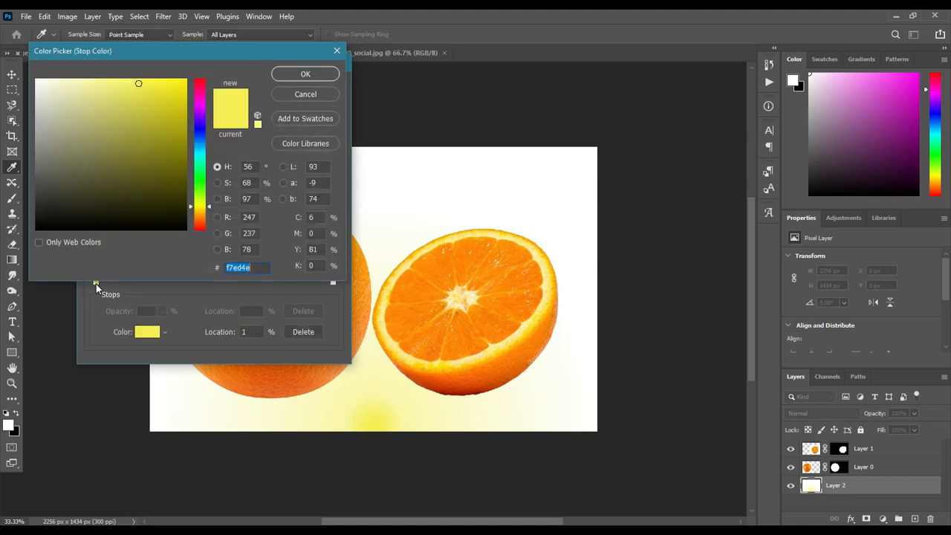
left_click(41, 165)
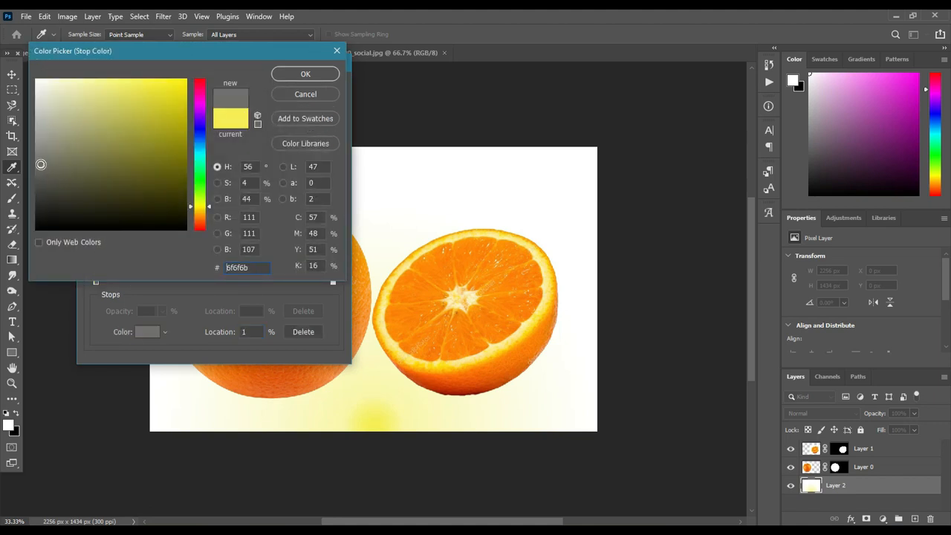
left_click(116, 126)
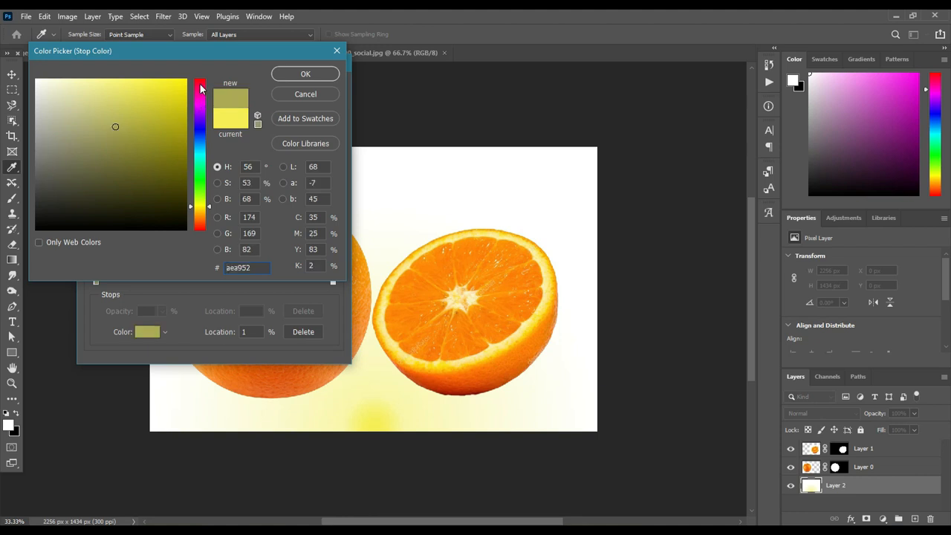
left_click(201, 84)
left_click(160, 122)
mouse_move(161, 106)
left_mouse_down()
mouse_move(169, 91)
mouse_move(121, 89)
mouse_move(97, 106)
mouse_move(64, 109)
left_mouse_up()
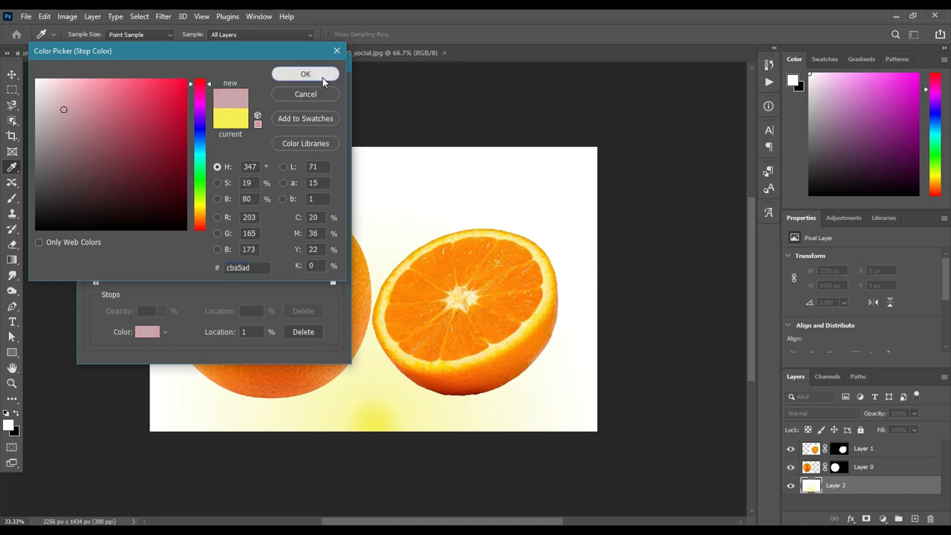
left_click(327, 79)
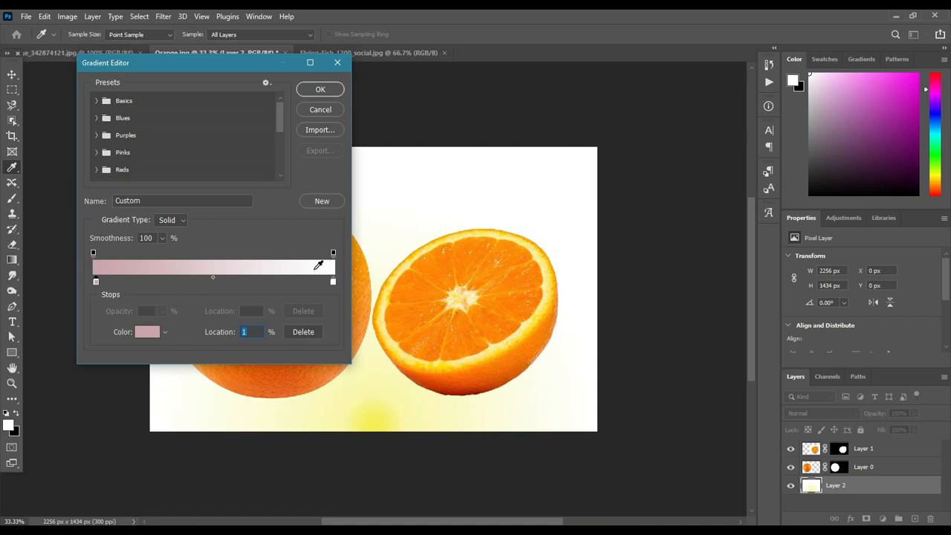
Step: Shift the pink-to-white midpoint slightly toward the white stop and accept the edited gradient
left_click(167, 219)
left_click_drag(212, 280, 226, 281)
left_click(320, 89)
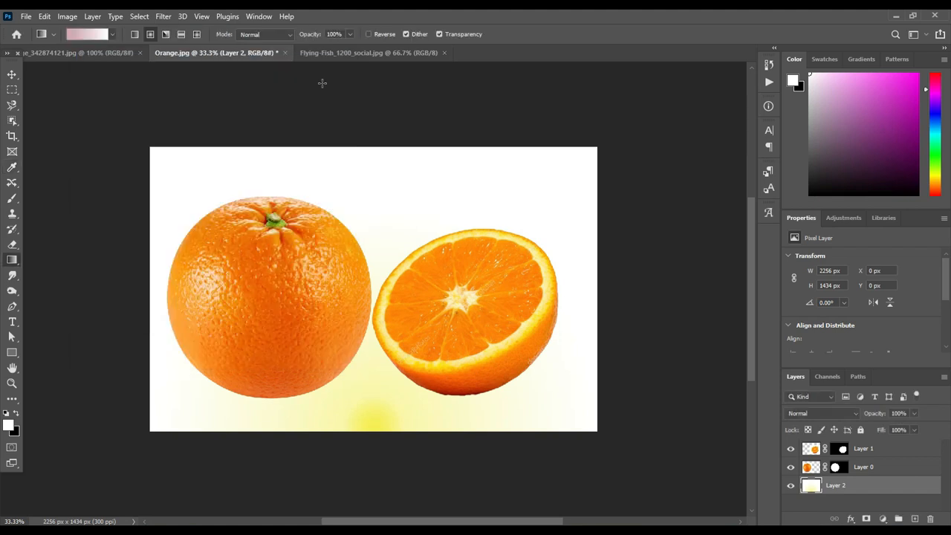
Step: Fill Layer 2 with the pink-to-white radial gradient, centred at the canvas's lower edge and fading upward
left_click_drag(362, 160, 363, 415)
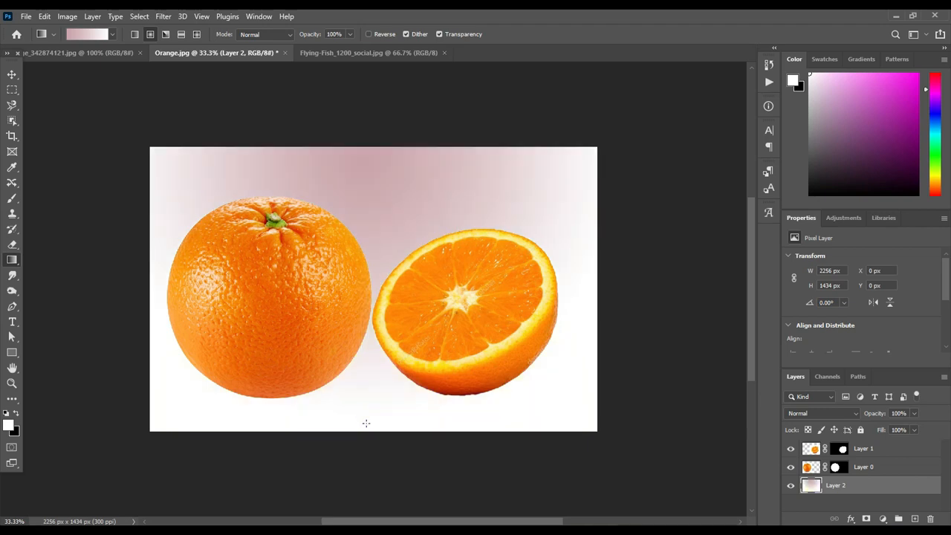
left_click_drag(366, 423, 375, 164)
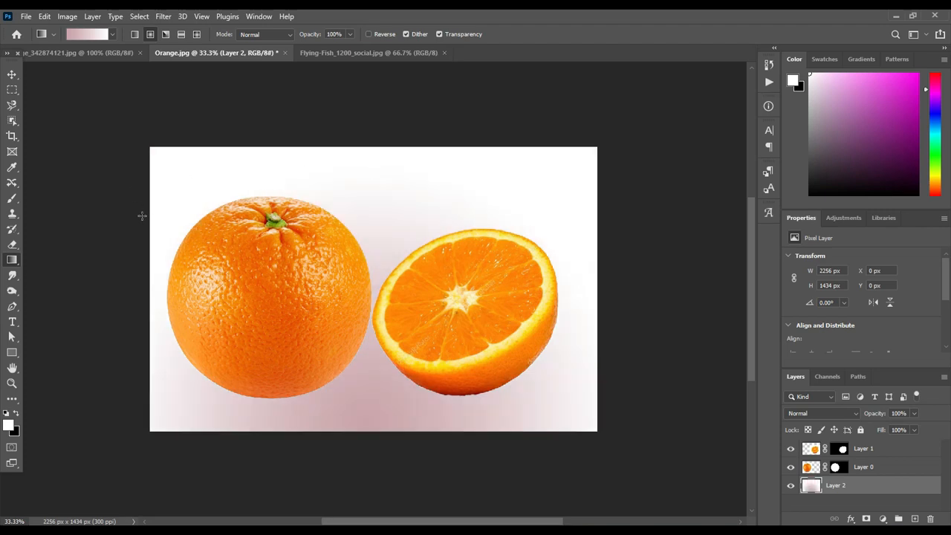
left_click(12, 74)
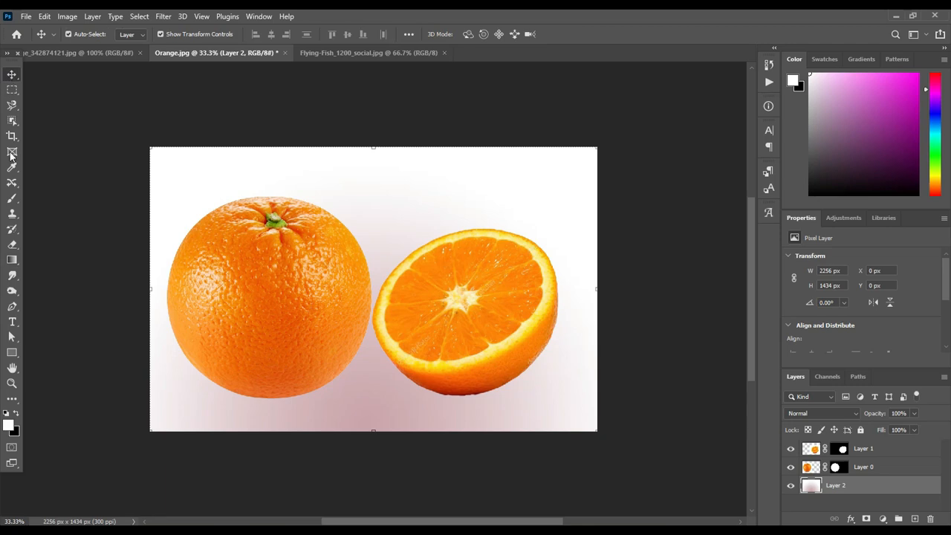
Step: Set up a soft 300 px brush with 9% hardness and a 90° angle, and dab white on the background above the gap between the oranges
left_click(12, 199)
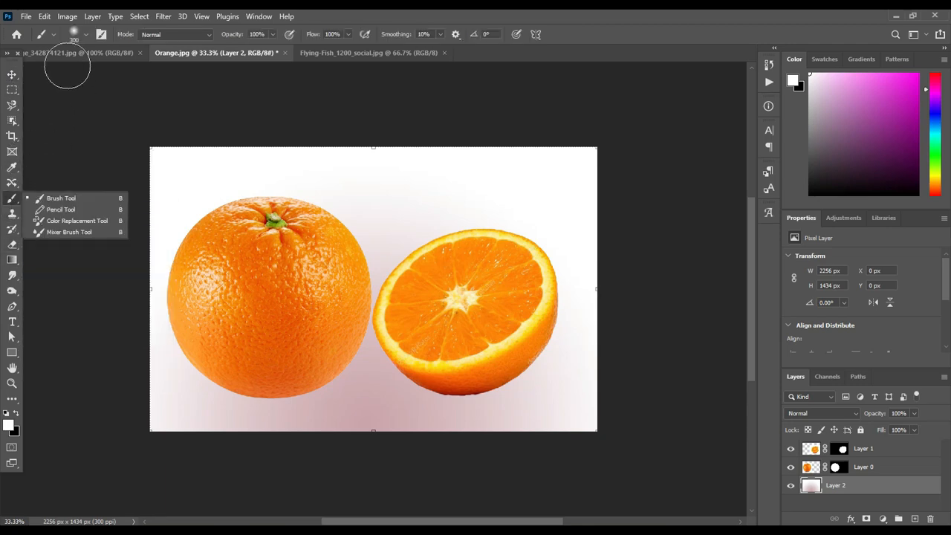
left_click(73, 34)
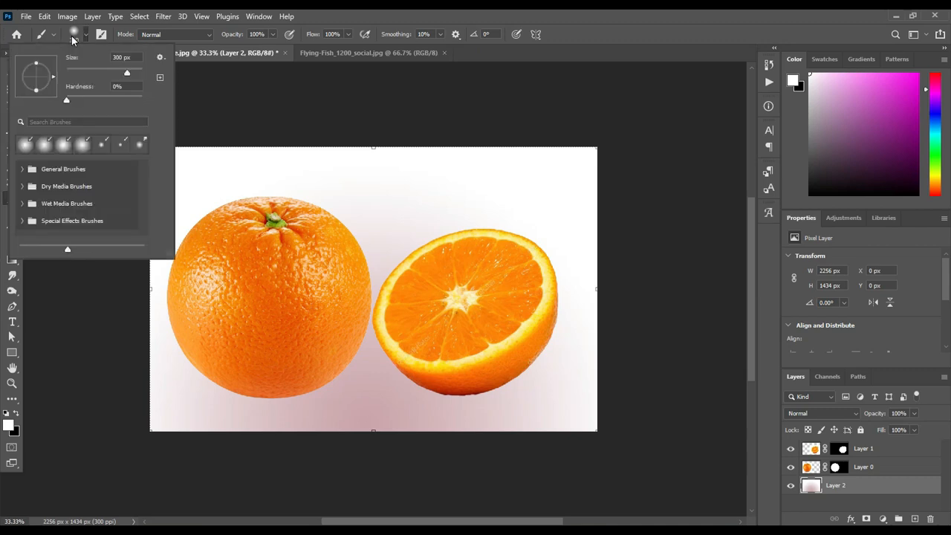
left_click(59, 146)
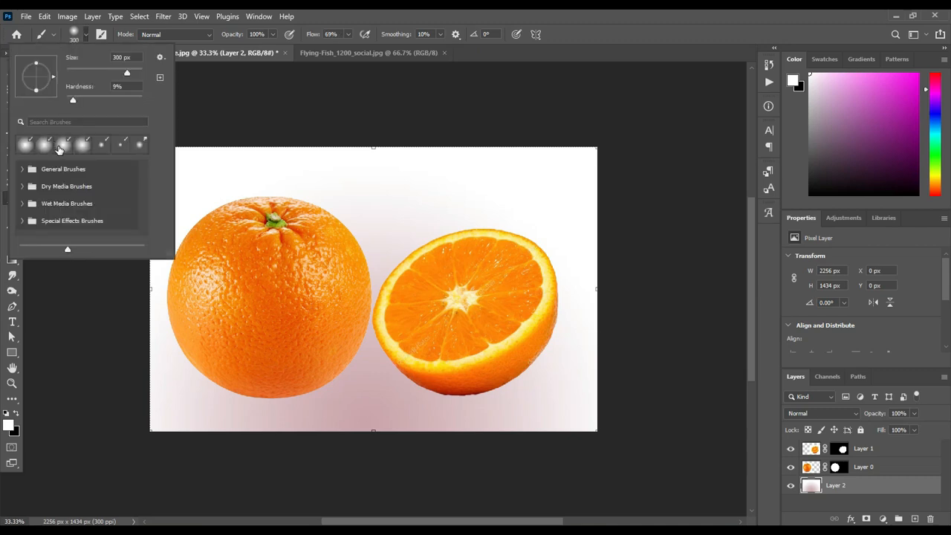
left_click(32, 92)
left_click_drag(36, 97, 38, 77)
left_click(407, 195)
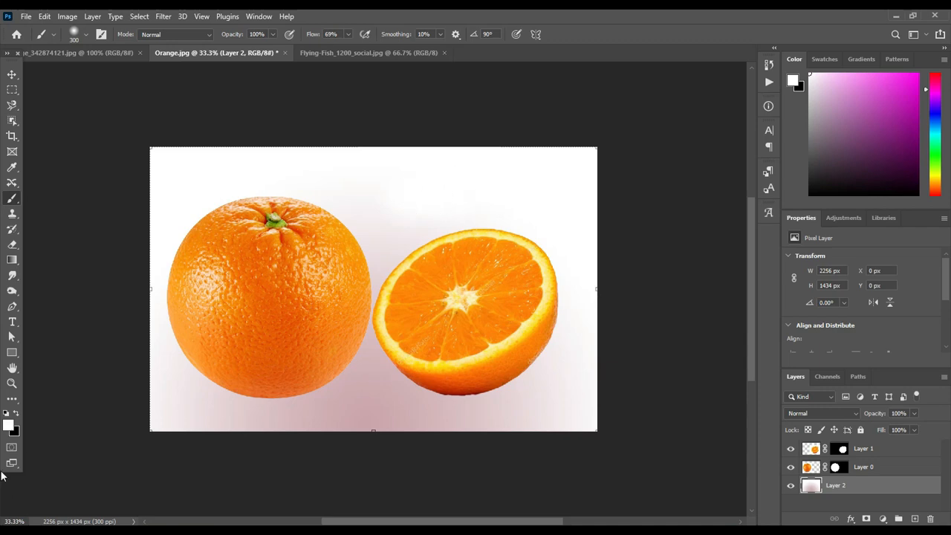
Step: Swap the foreground and background colours, set the foreground to dark grey, and return to the Brush tool
left_click(16, 412)
left_click(9, 425)
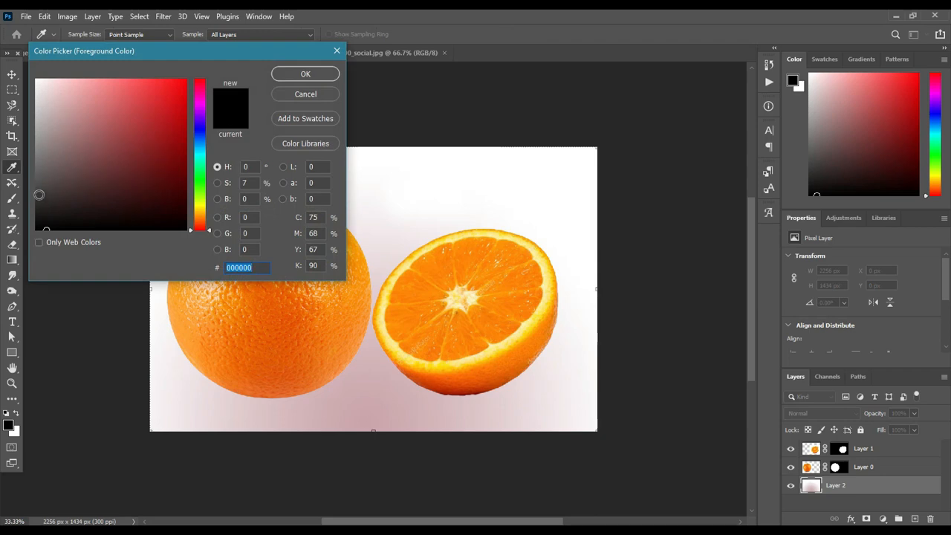
left_click(39, 195)
left_click(312, 75)
key("b")
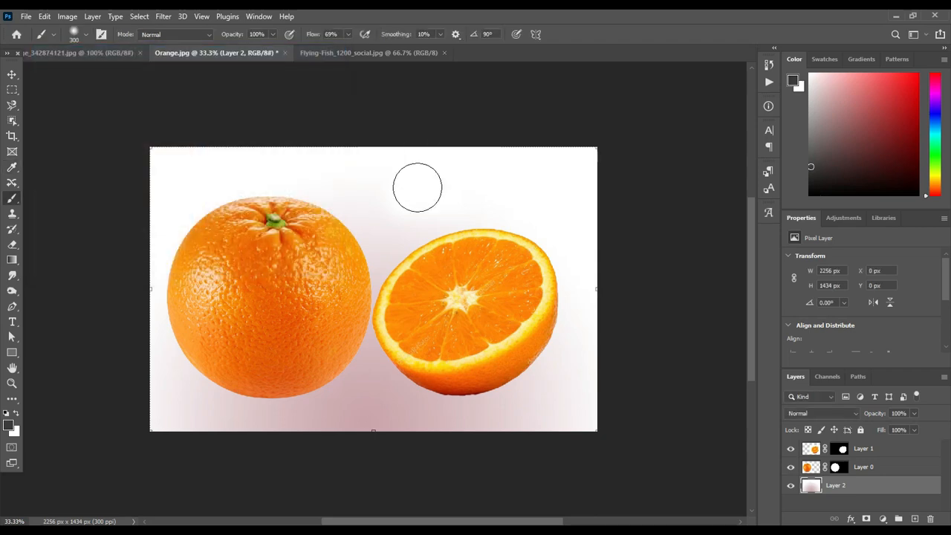
left_click(418, 187)
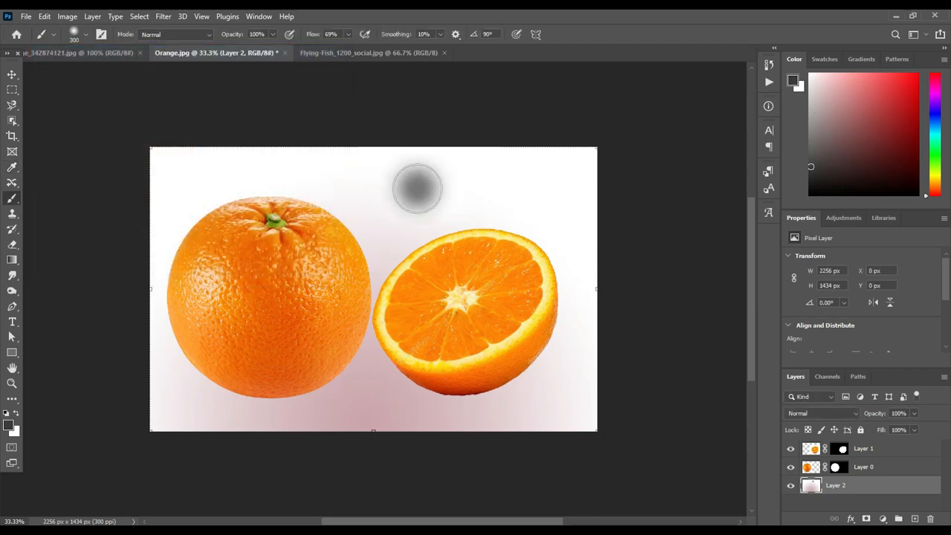
left_click(11, 74)
left_click(421, 186)
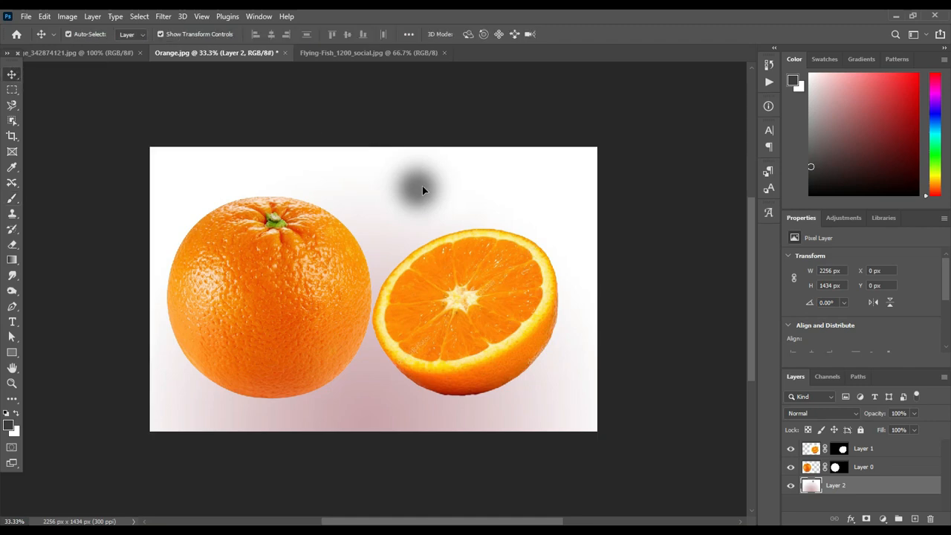
key("ctrl")
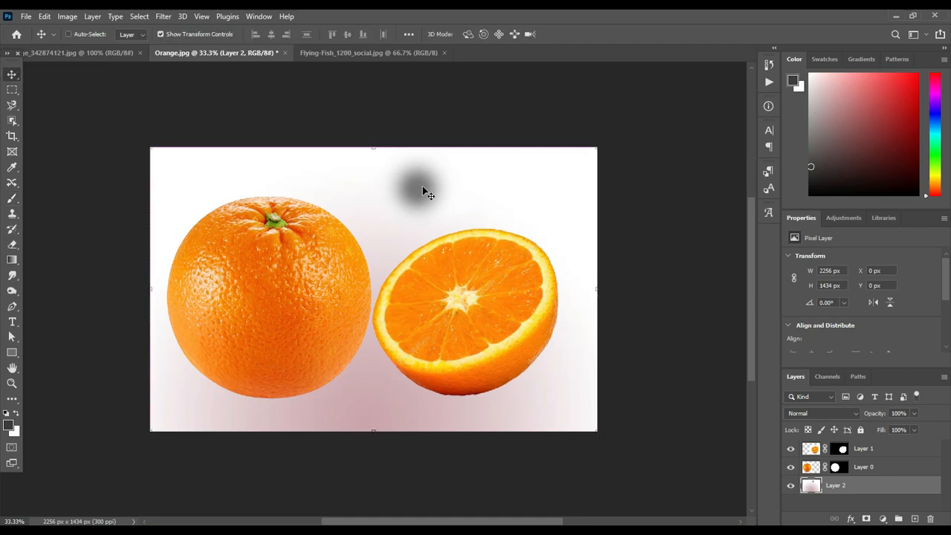
key("ctrl+z")
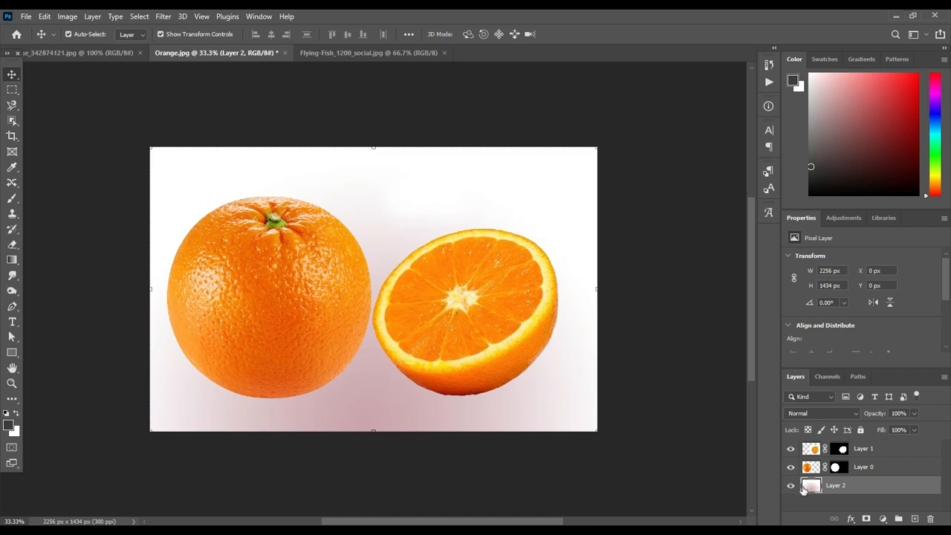
Step: Add a new layer directly above Layer 2 and stamp one soft dark-grey brush spot above the half orange
left_click(914, 518)
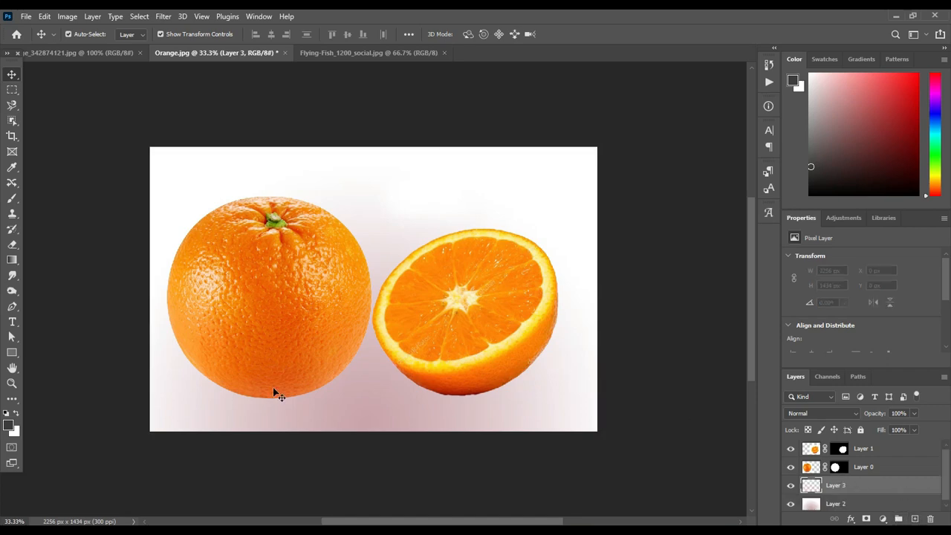
left_click(12, 198)
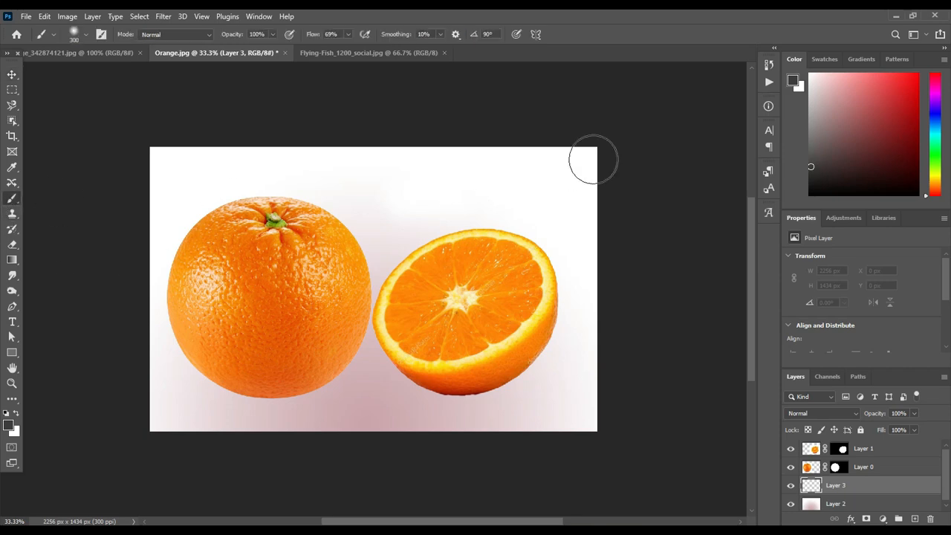
left_click(444, 182)
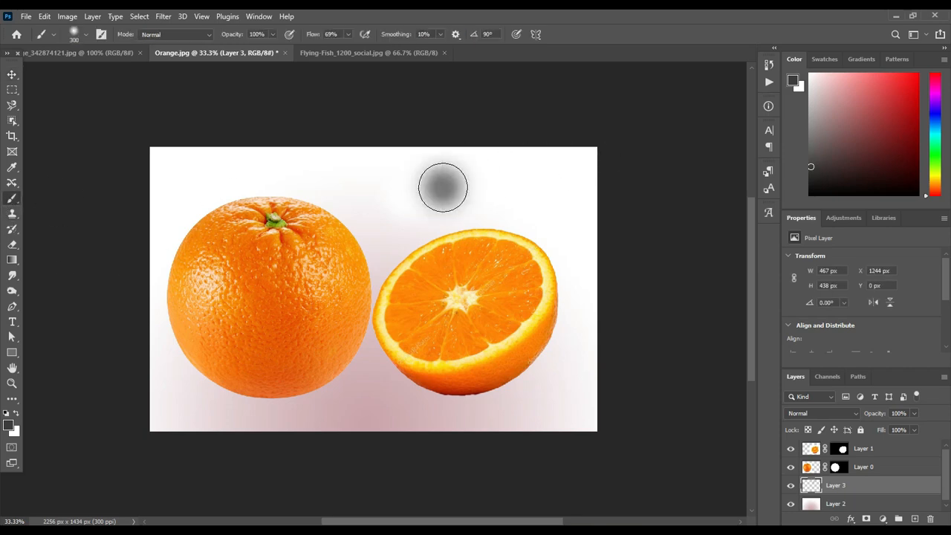
Step: Transform the grey spot to about 288% width and 74% height, and place it beneath the half orange as its shadow
left_click(12, 75)
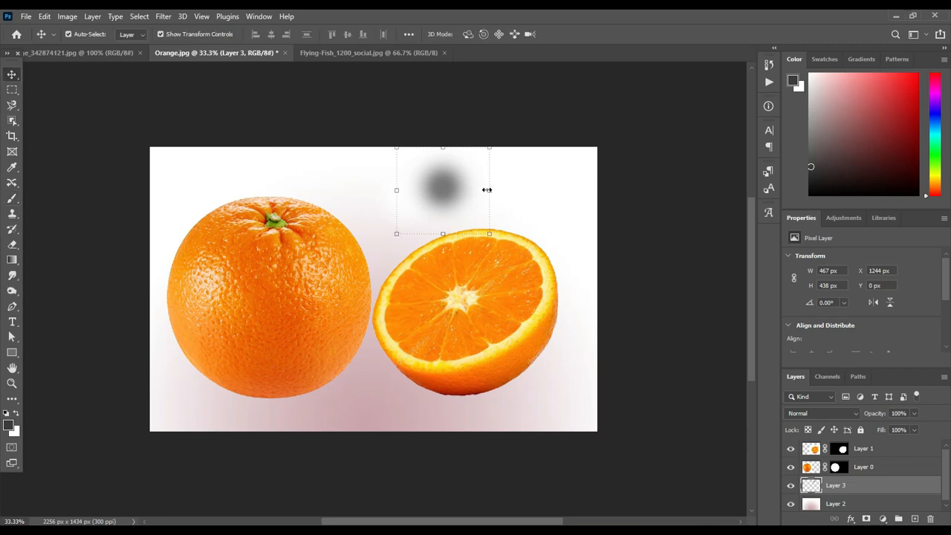
left_click_drag(487, 190, 610, 191)
left_click_drag(396, 191, 347, 192)
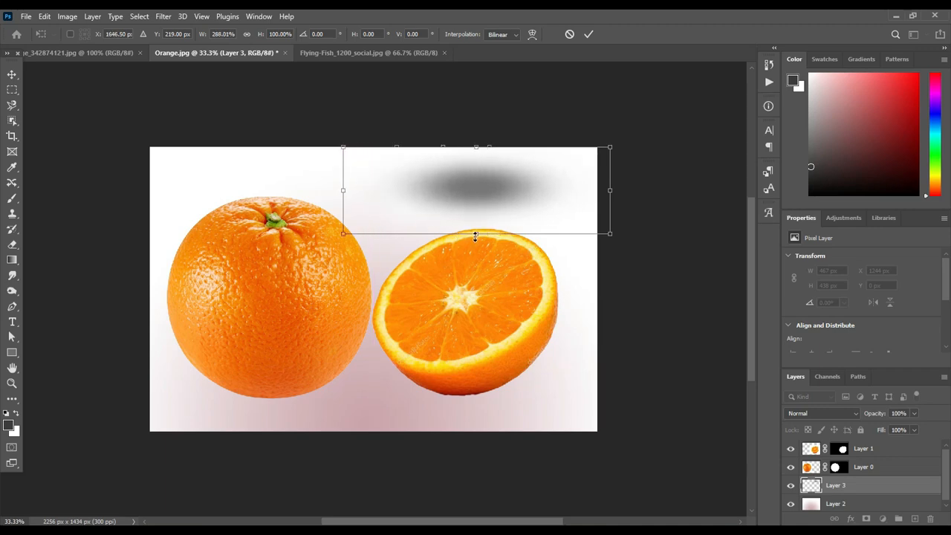
mouse_move(475, 236)
left_mouse_down()
mouse_move(475, 200)
mouse_move(456, 397)
left_mouse_up()
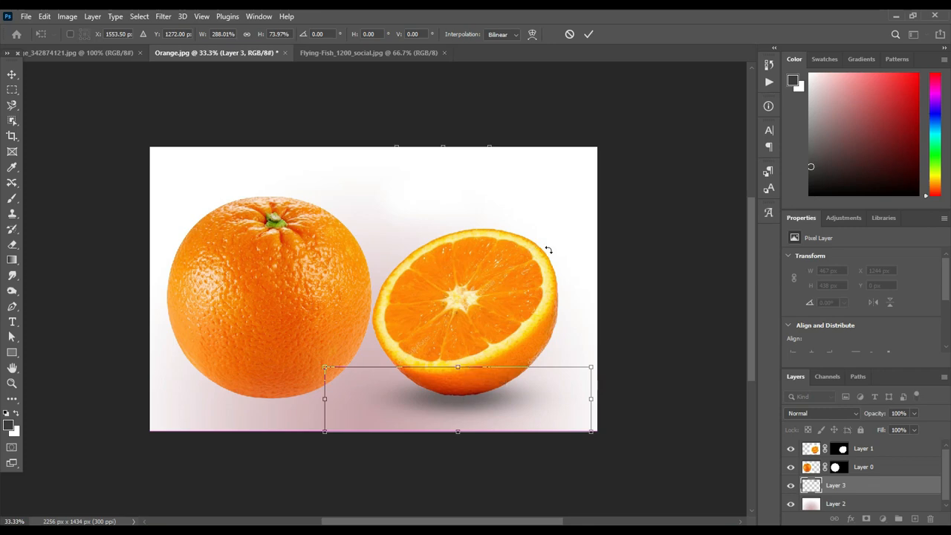
left_click(587, 35)
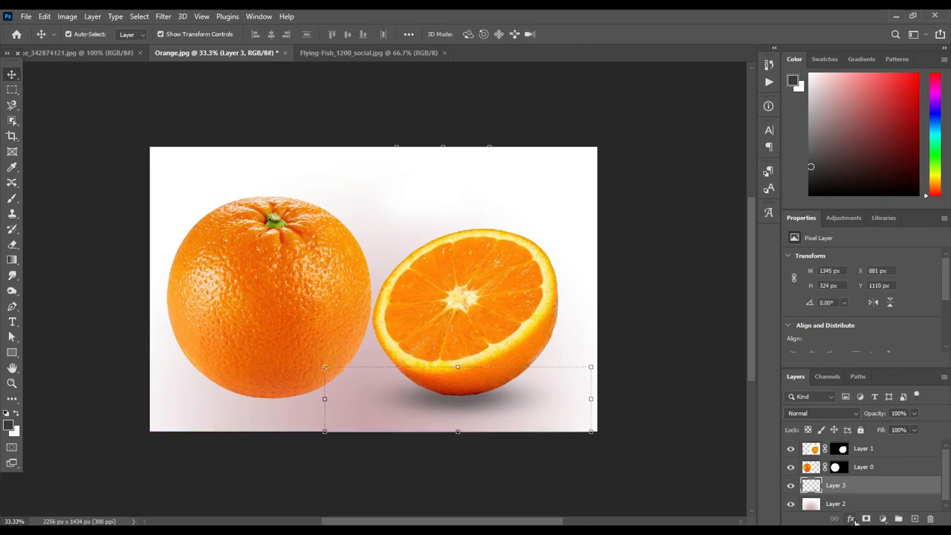
Step: Duplicate the Layer 3 shadow within Orange.jpg and place the copy beneath the whole orange
right_click(858, 488)
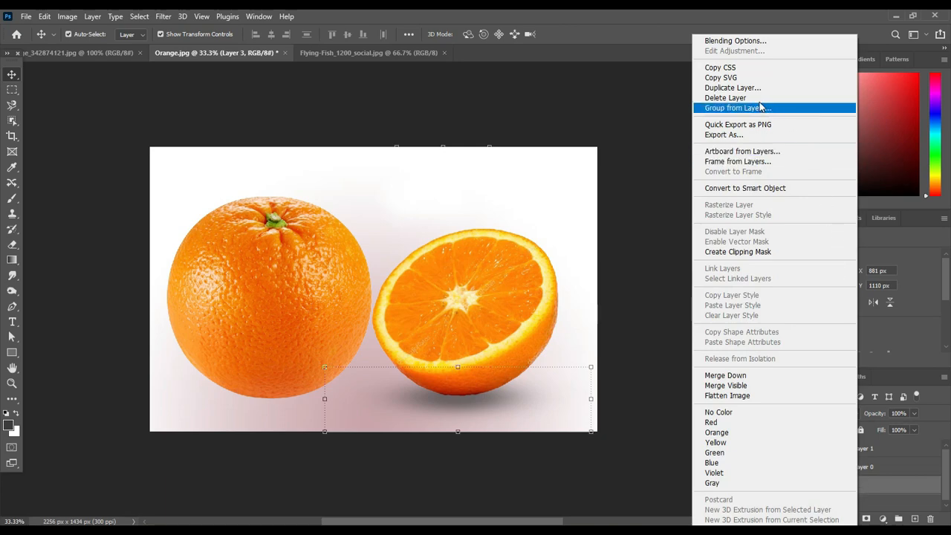
left_click(719, 89)
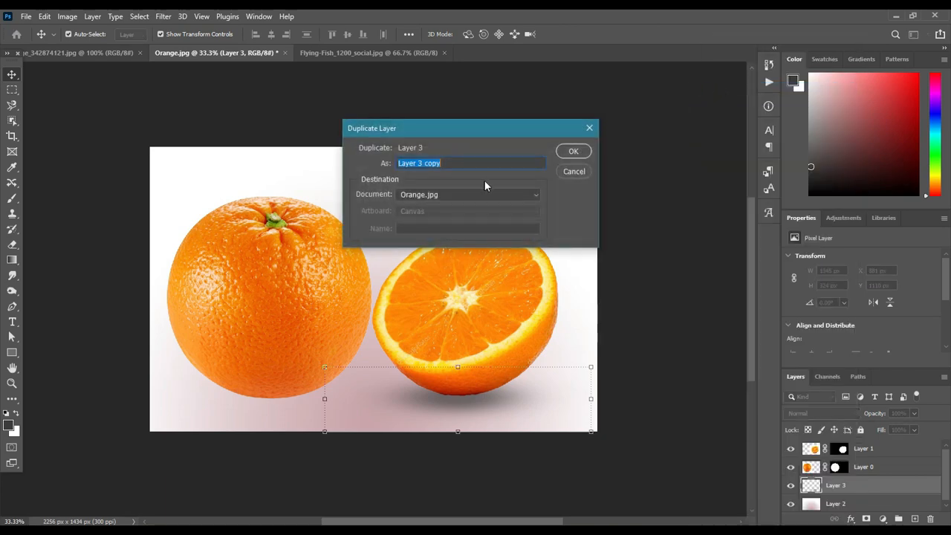
left_click(567, 152)
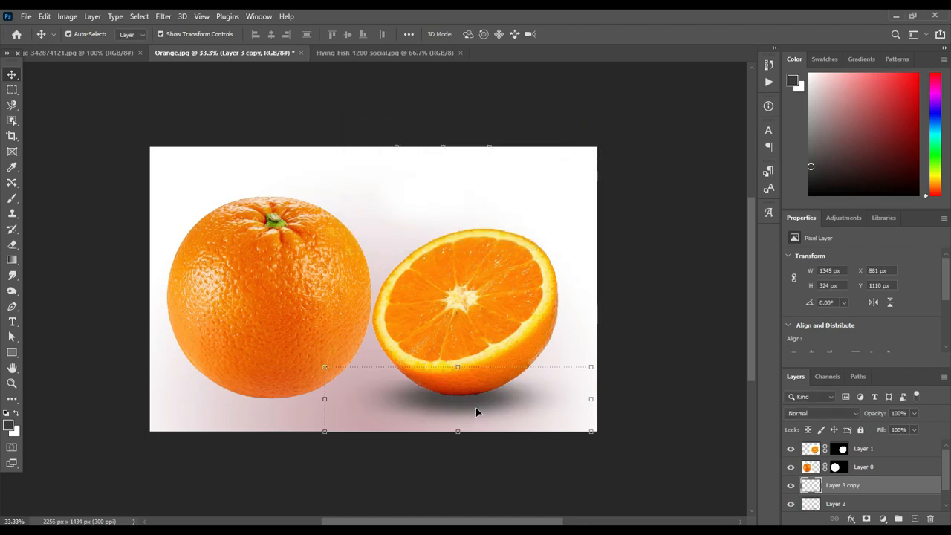
left_click_drag(475, 403, 304, 407)
Step: Move the whole orange closer to the half orange and scale it down to about 1023 × 1038 px
left_click(271, 288)
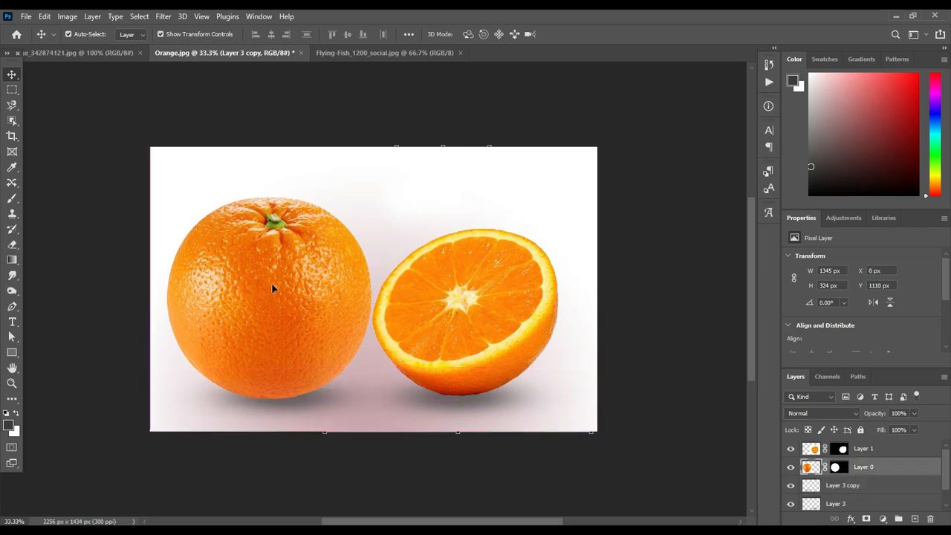
left_click_drag(272, 288, 293, 286)
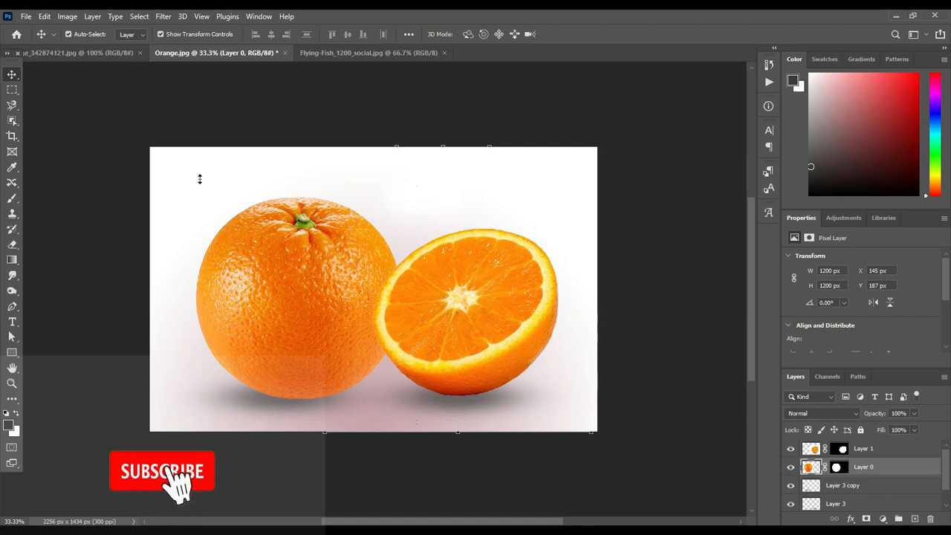
key("ctrl+t")
left_click_drag(191, 190, 215, 214)
key("Return")
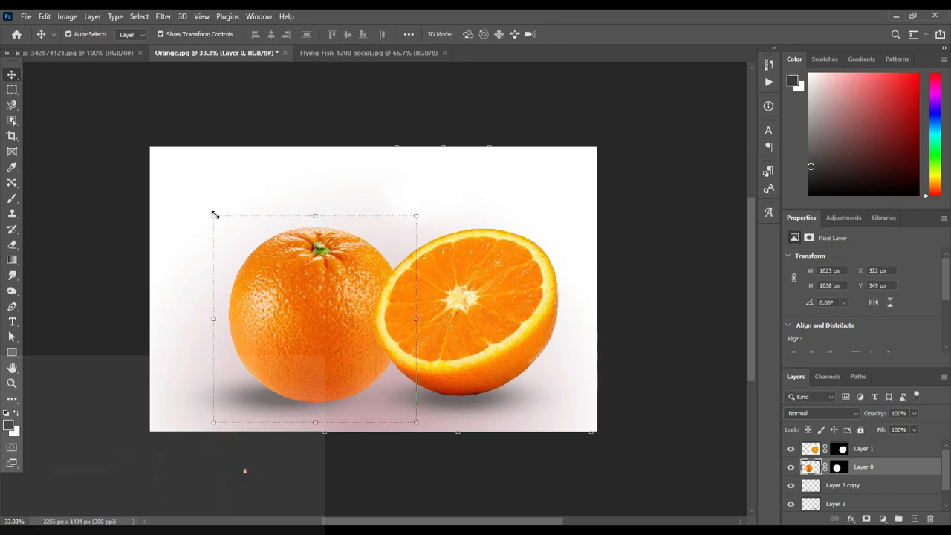
Step: Shift the duplicated shadow so it sits directly beneath the resized whole orange, and leave no layer selected
left_click(183, 277)
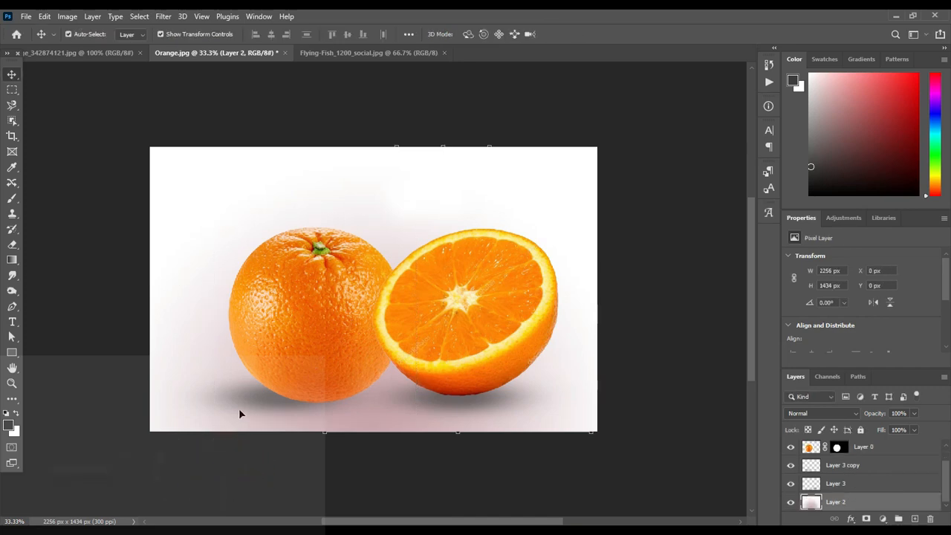
left_click_drag(239, 408, 271, 415)
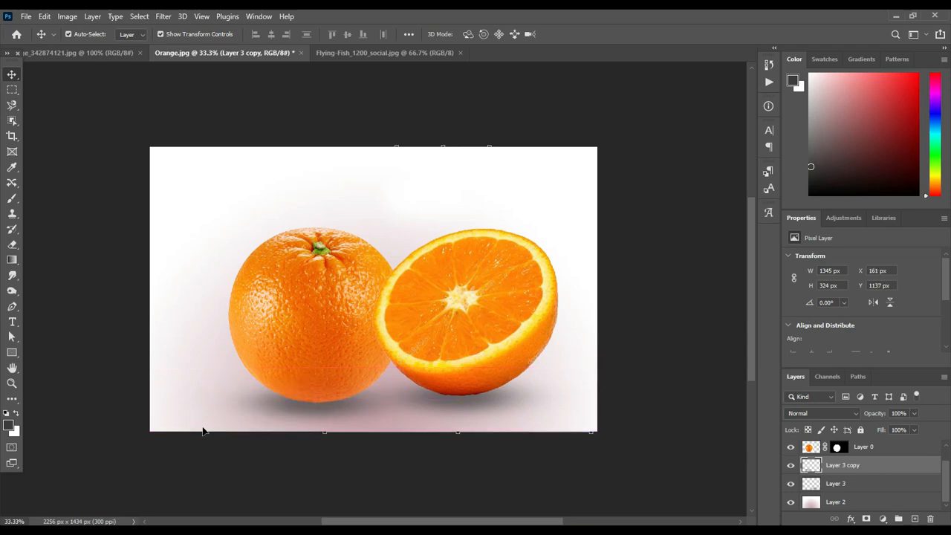
left_click(186, 384)
left_click(83, 281)
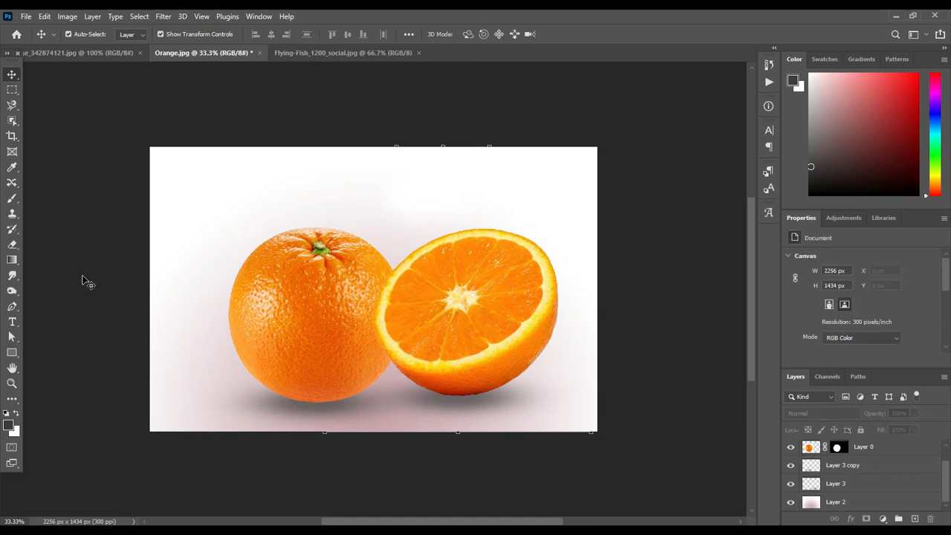
Step: Outline the half orange's flesh inside the rind on Layer 1 with the Magnetic Lasso, delete it, and clear the selection
left_click(13, 106)
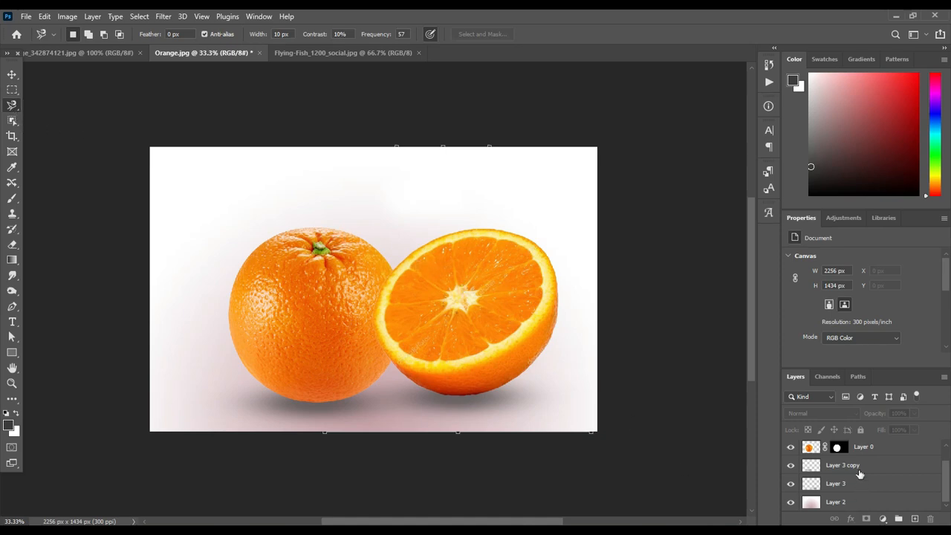
key("ctrl+j")
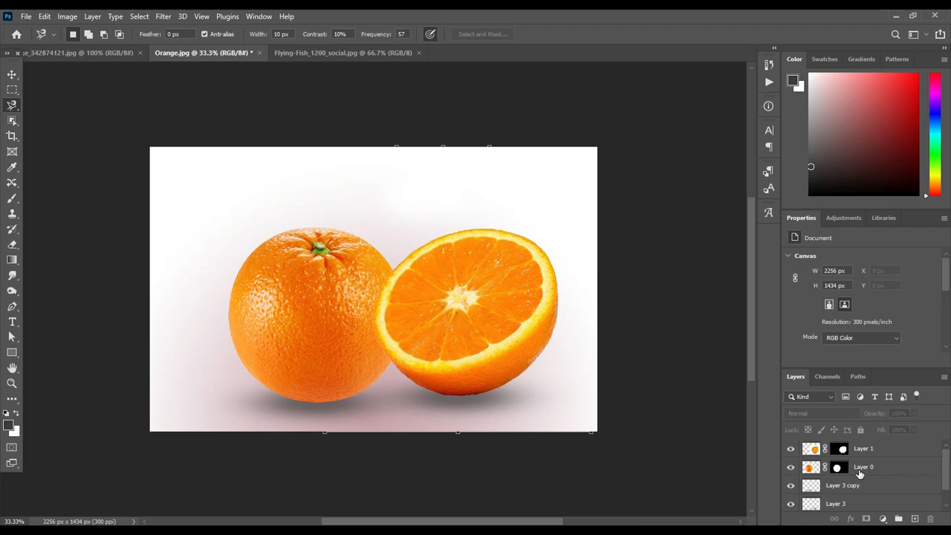
left_click(812, 450)
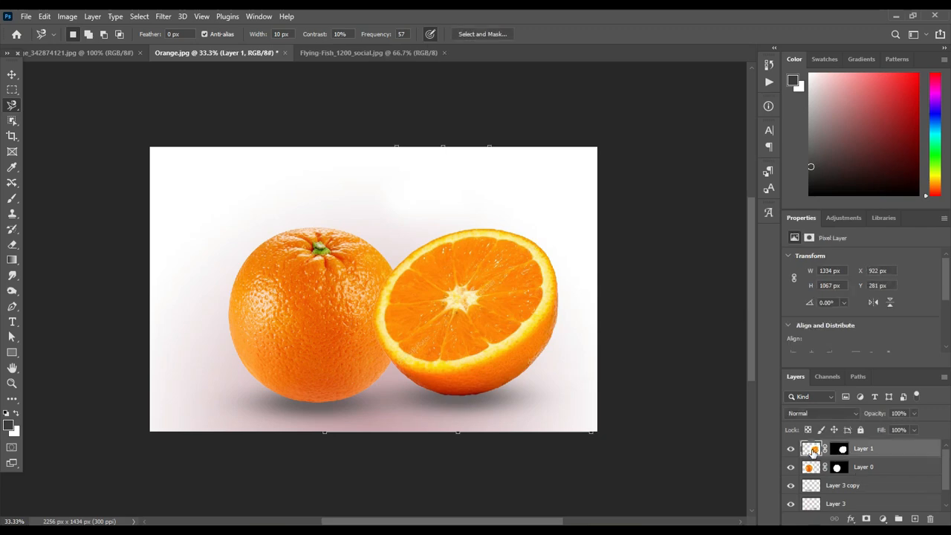
left_click(400, 347)
scroll(435, 362, "up", 2)
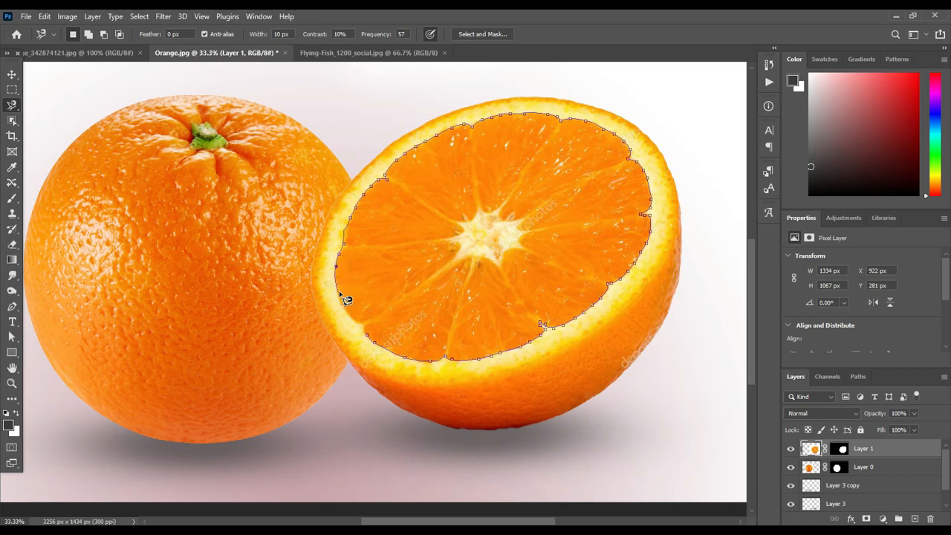
left_click(368, 338)
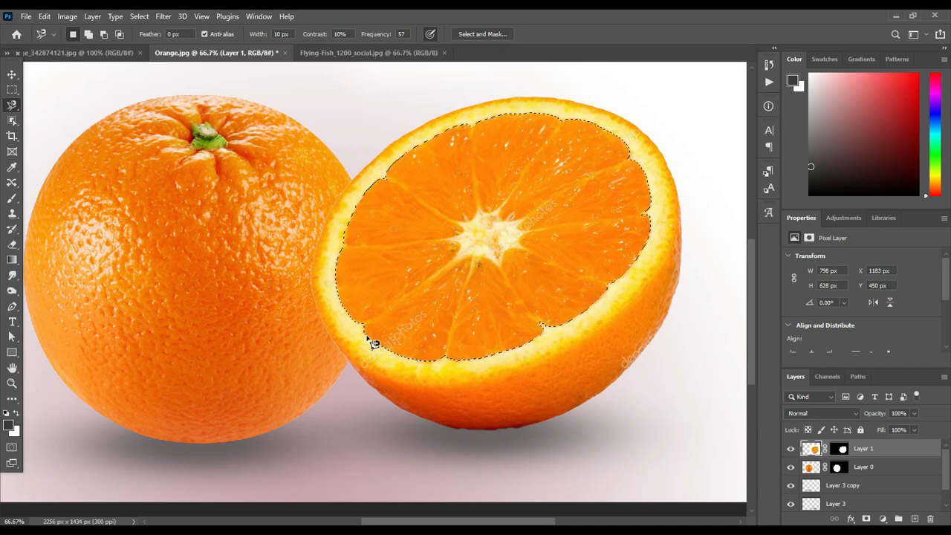
key("Delete")
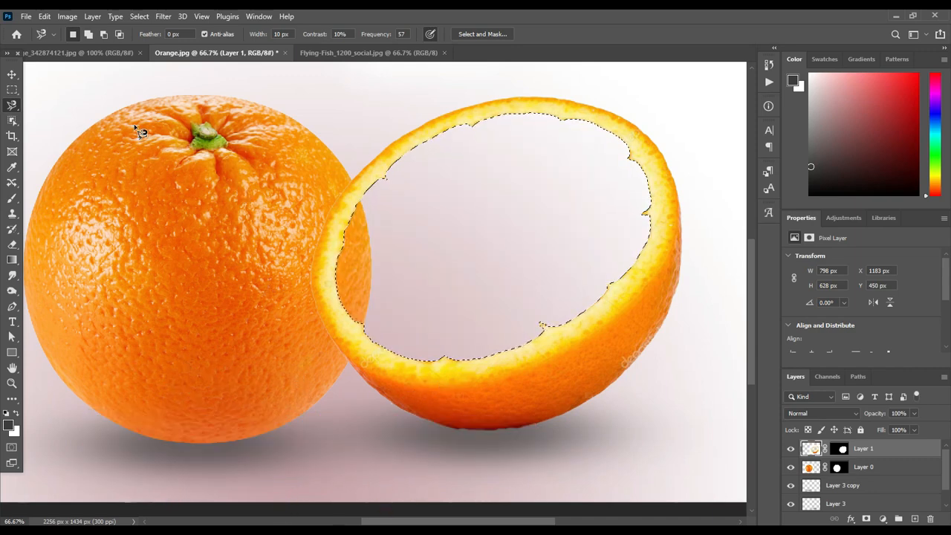
left_click(12, 74)
left_click(12, 74)
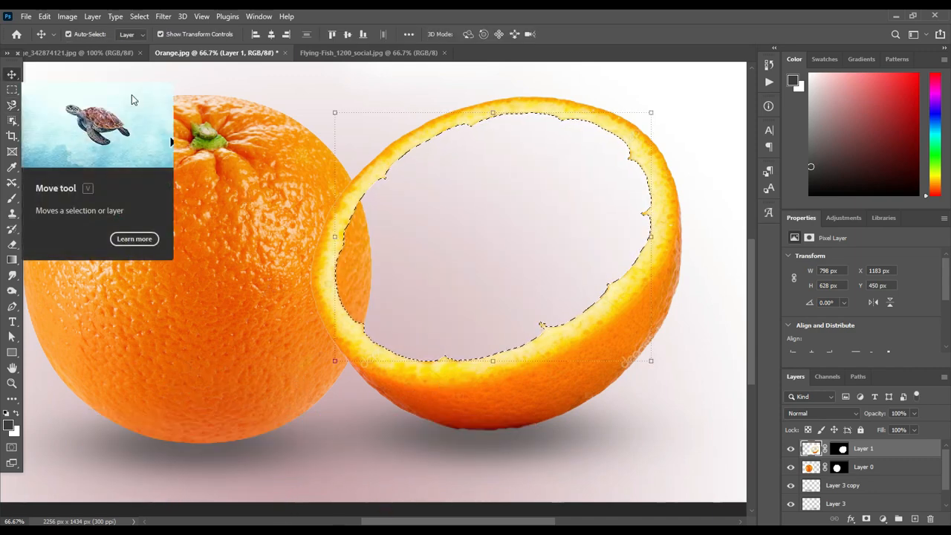
key("ctrl+d")
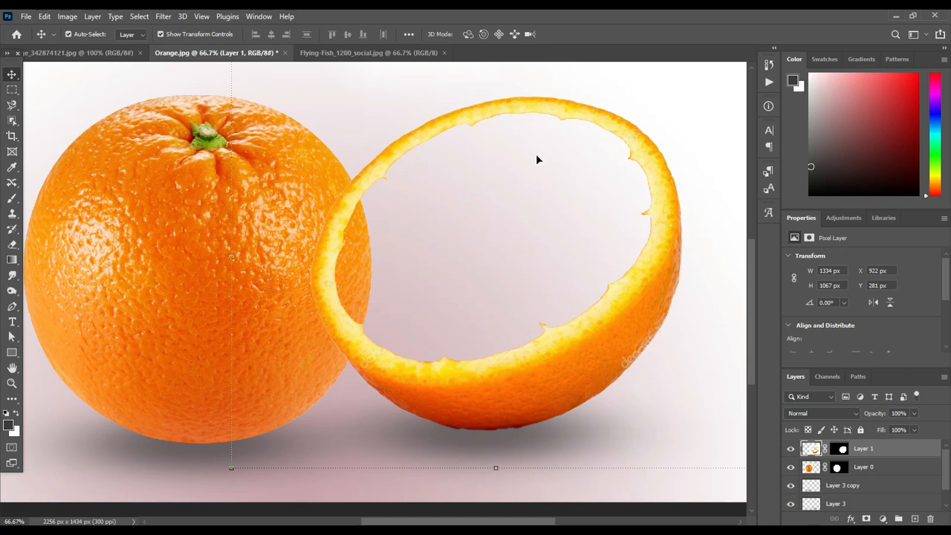
Step: Bring the flying-fish image into Orange.jpg, scale it to about 112.58%, and position it over the hollowed half orange
left_click(372, 53)
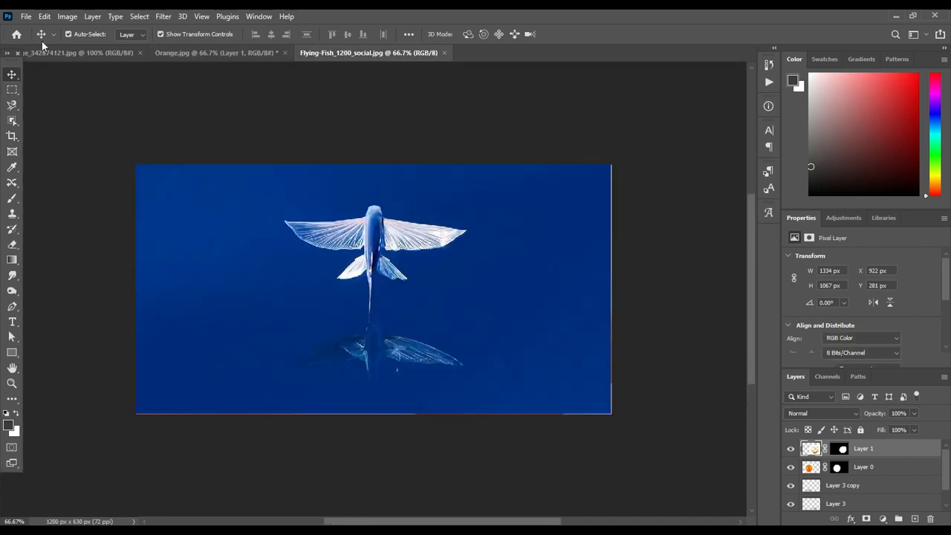
left_click_drag(378, 235, 488, 280)
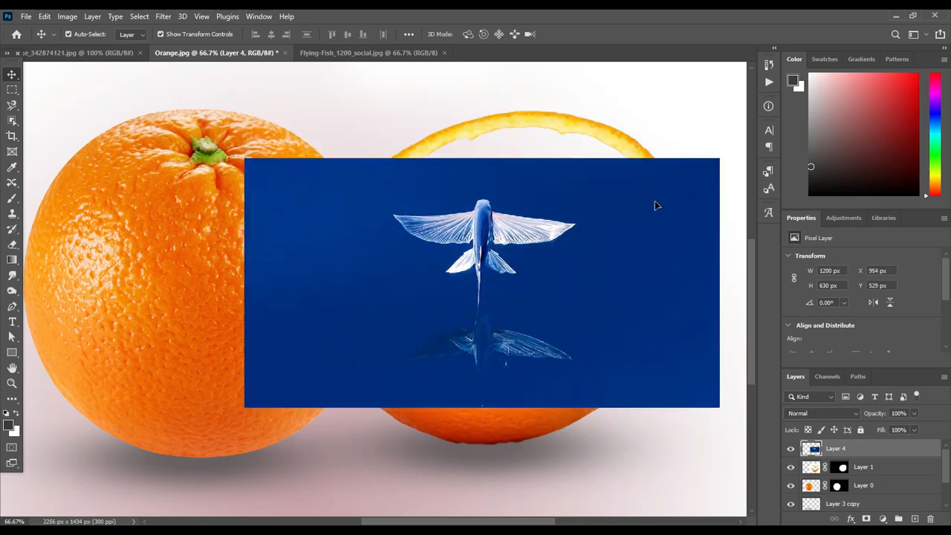
key("ctrl+t")
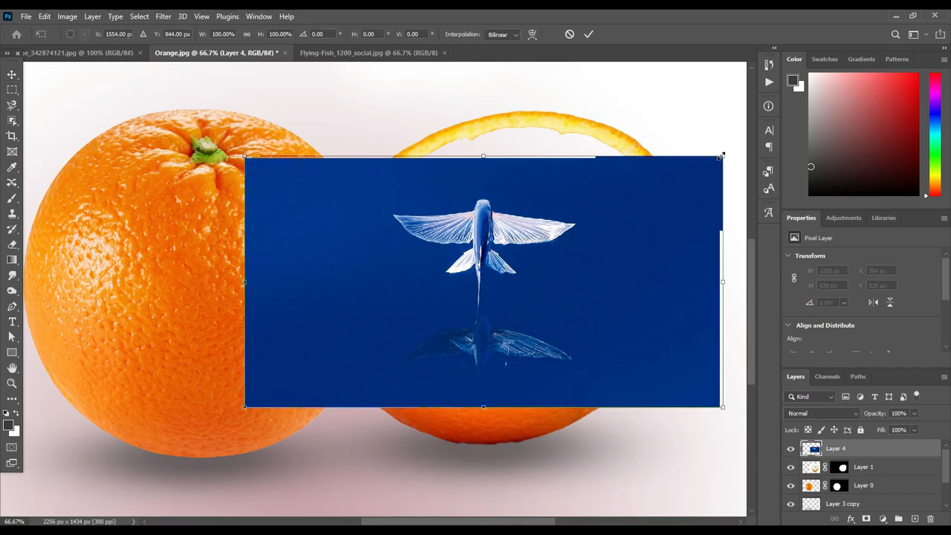
left_click_drag(721, 156, 721, 156)
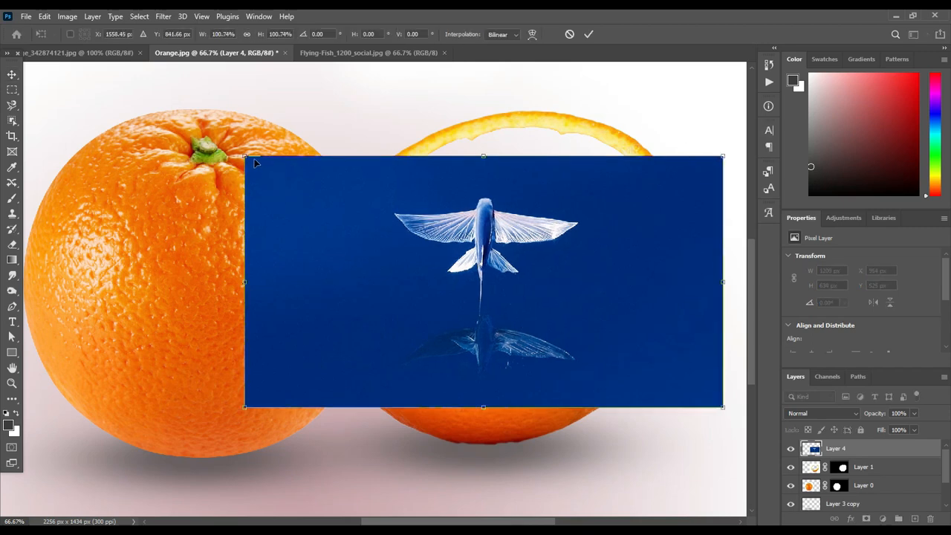
left_click_drag(247, 155, 188, 126)
left_click_drag(503, 254, 545, 242)
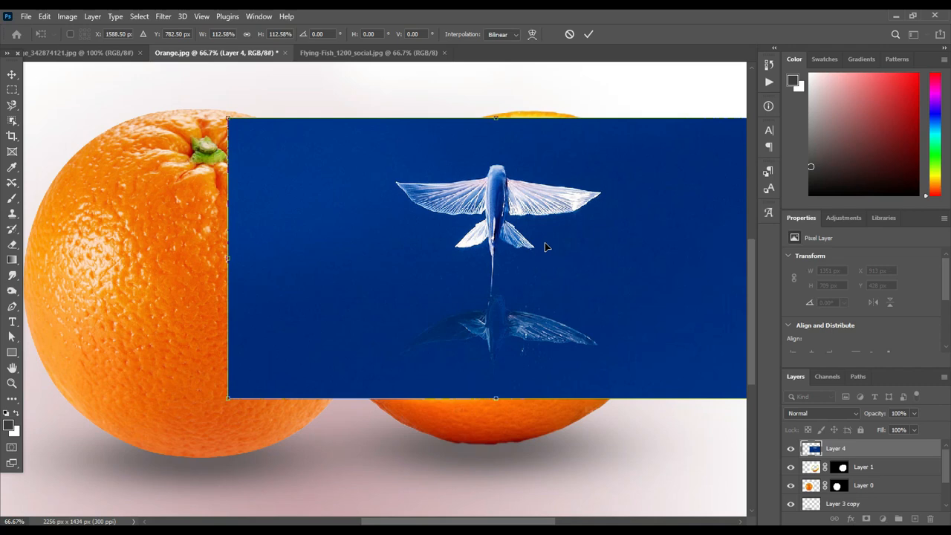
left_click(589, 34)
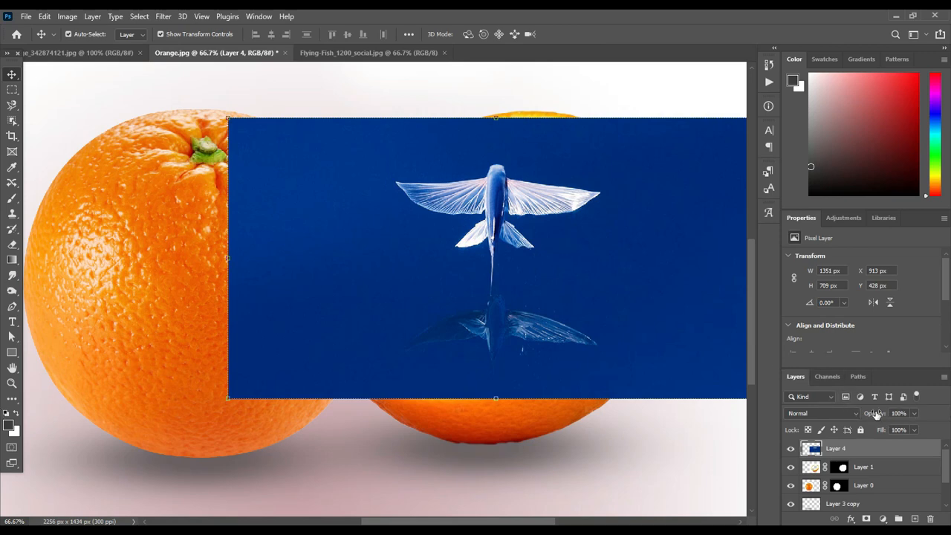
Step: Lower the flying-fish layer's opacity to 62% and set the foreground colour to black (000000) for the Brush tool
left_click_drag(875, 413, 853, 418)
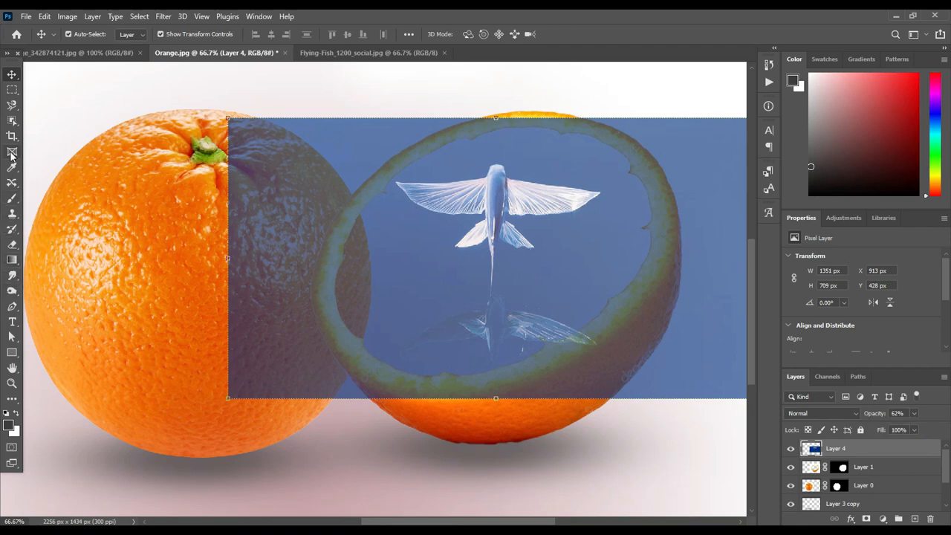
left_click(10, 200)
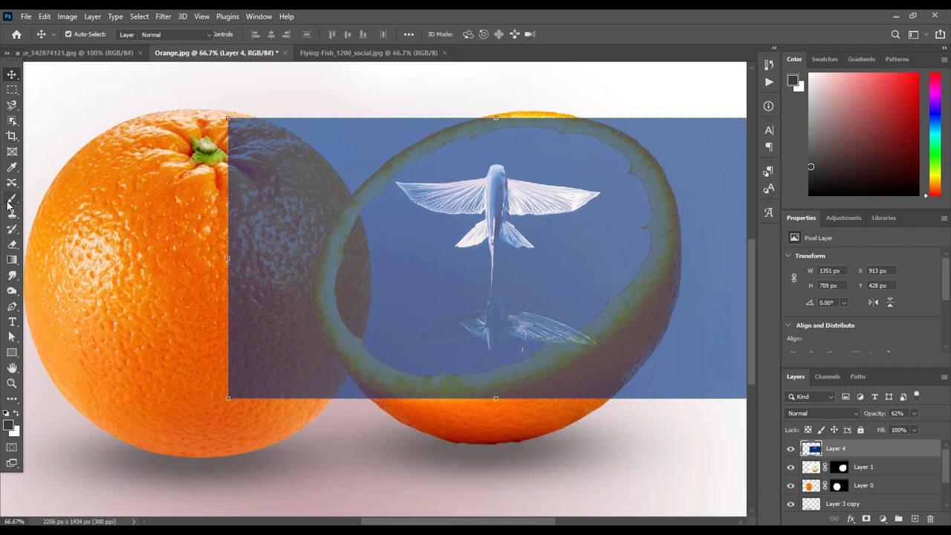
left_click(7, 427)
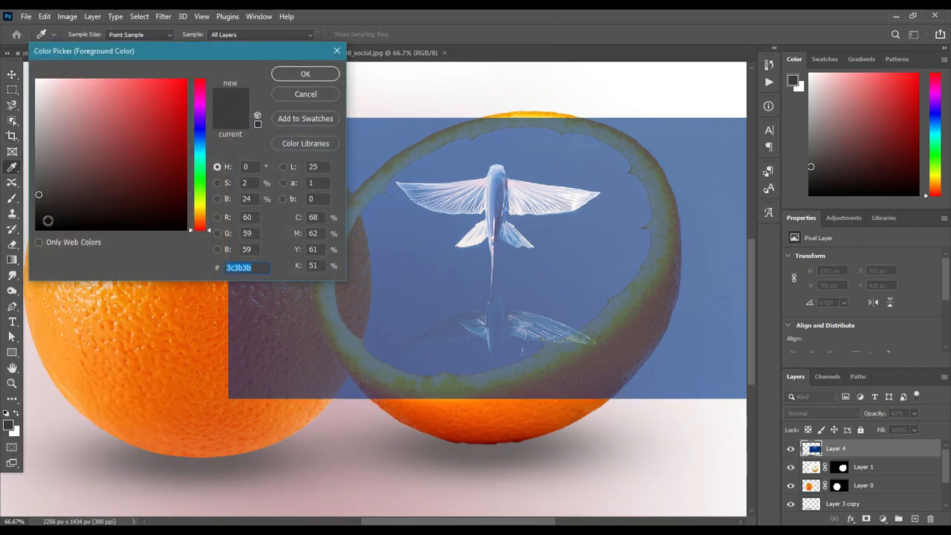
left_click(39, 222)
left_click_drag(39, 221, 28, 252)
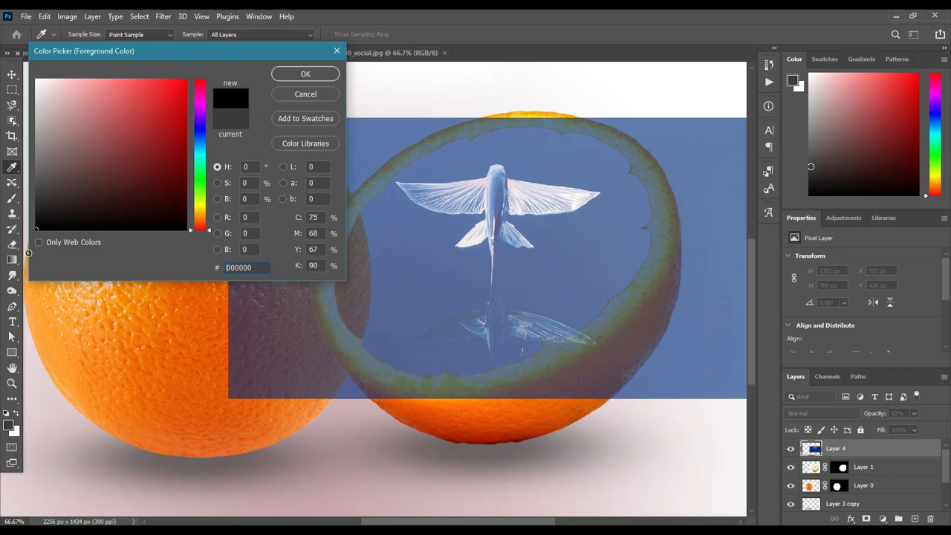
left_click(309, 74)
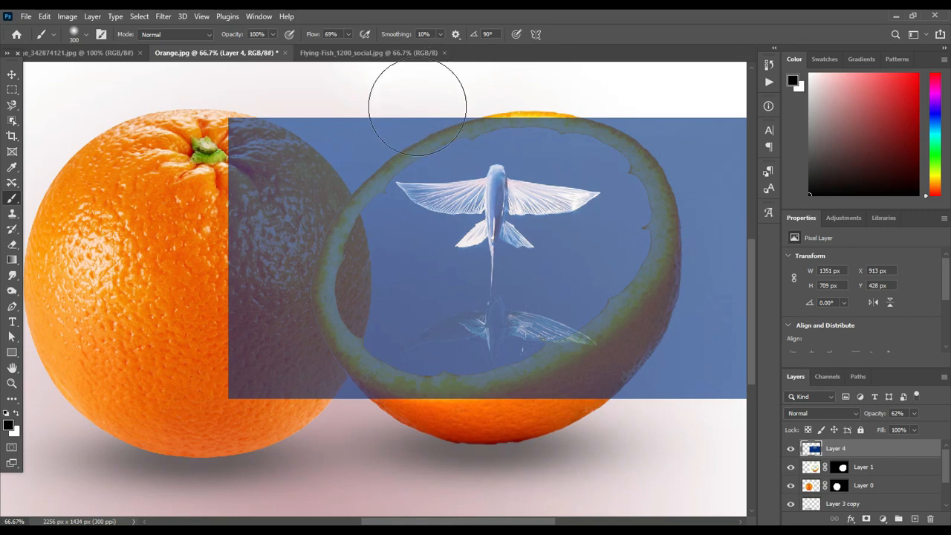
Step: Add a mask to Layer 4 and paint out the fish image's blue around the half orange's left and lower edges and upper-right background
left_click_drag(418, 103, 333, 110)
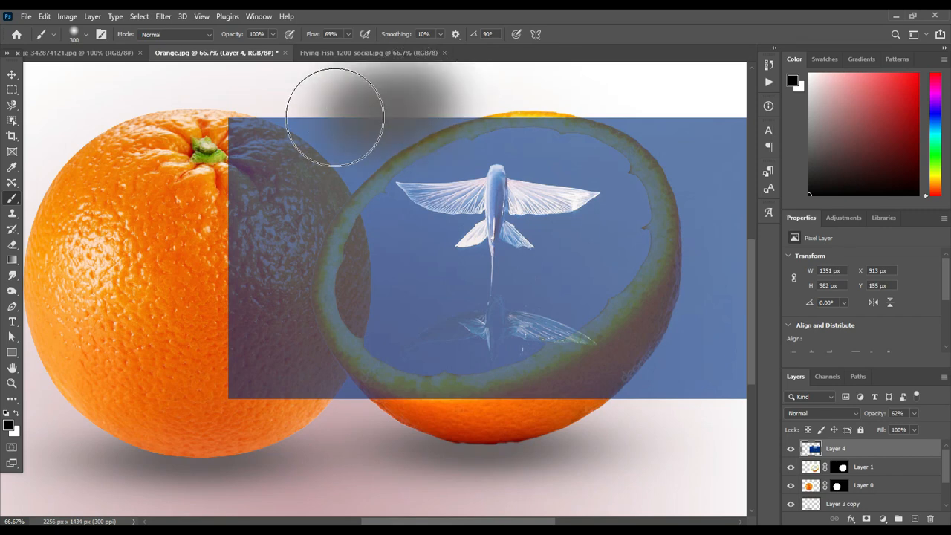
key("ctrl+z")
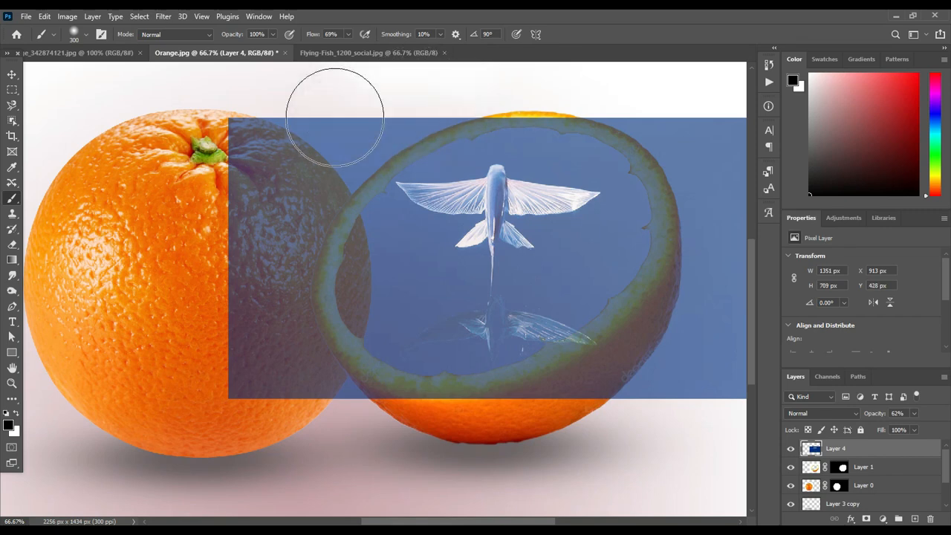
left_click(866, 519)
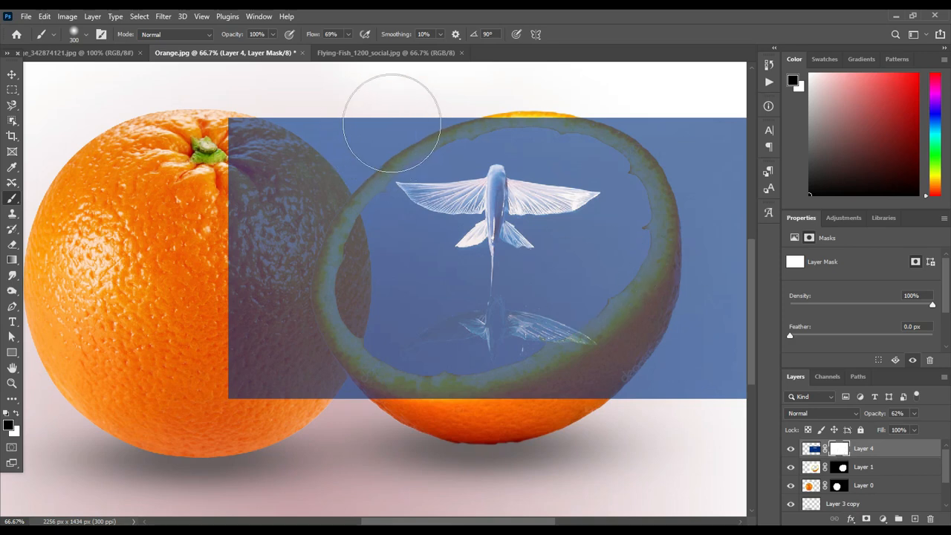
mouse_move(375, 114)
left_mouse_down()
mouse_move(249, 158)
mouse_move(286, 132)
mouse_move(263, 128)
mouse_move(280, 134)
mouse_move(266, 243)
left_mouse_up()
mouse_move(281, 425)
left_mouse_down()
mouse_move(216, 234)
mouse_move(208, 147)
mouse_move(221, 248)
mouse_move(283, 408)
mouse_move(356, 455)
mouse_move(437, 457)
mouse_move(309, 438)
mouse_move(276, 413)
mouse_move(322, 422)
mouse_move(319, 434)
mouse_move(315, 396)
mouse_move(344, 436)
mouse_move(449, 466)
mouse_move(554, 462)
mouse_move(631, 411)
mouse_move(665, 312)
left_mouse_up()
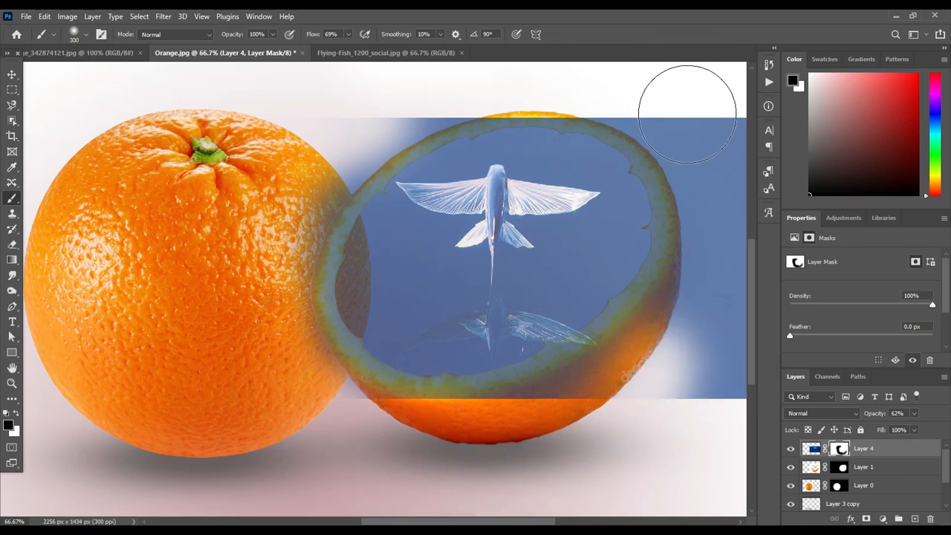
left_click_drag(686, 96, 682, 110)
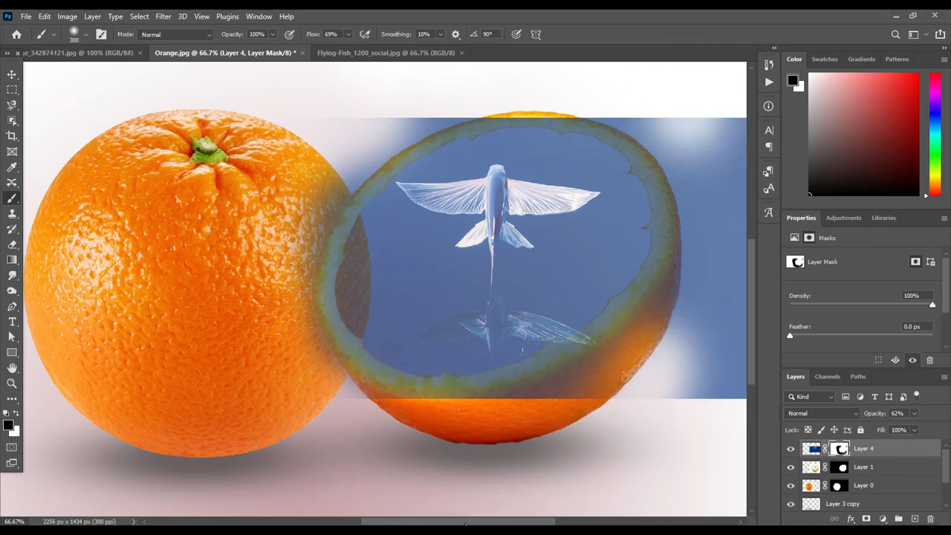
left_click_drag(467, 525, 482, 524)
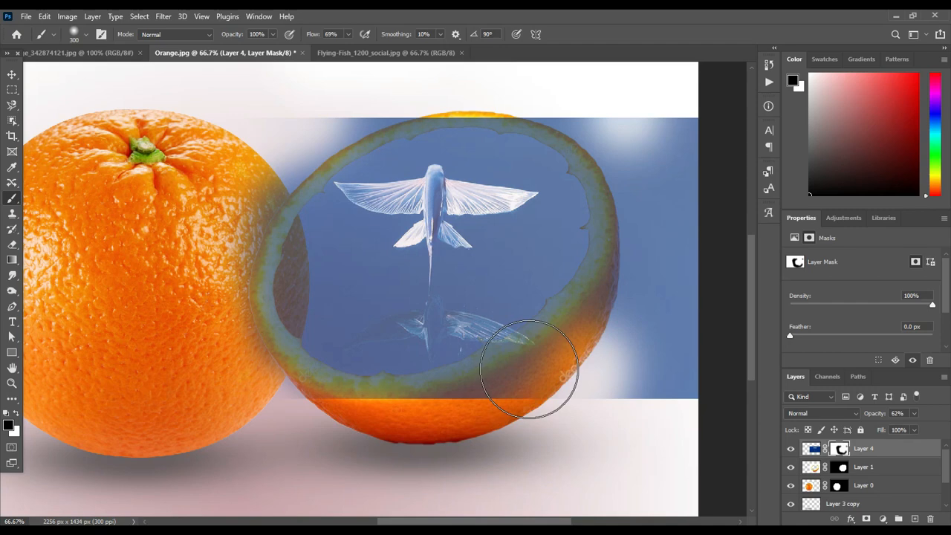
left_click(15, 74)
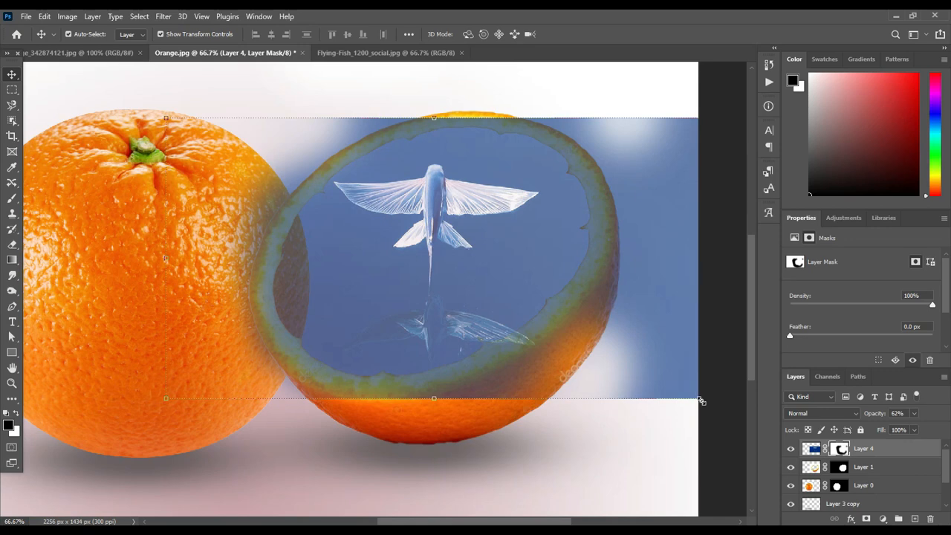
Step: Scale the flying-fish layer down to about 97.19% width and 96.19% height, then mask out its blue background beyond the half orange's right side
left_click_drag(700, 401, 683, 393)
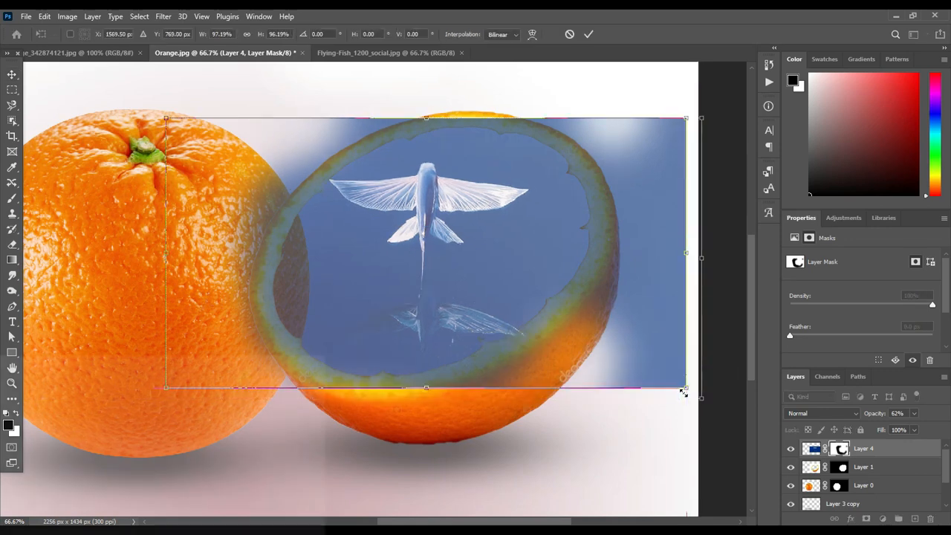
left_click(587, 34)
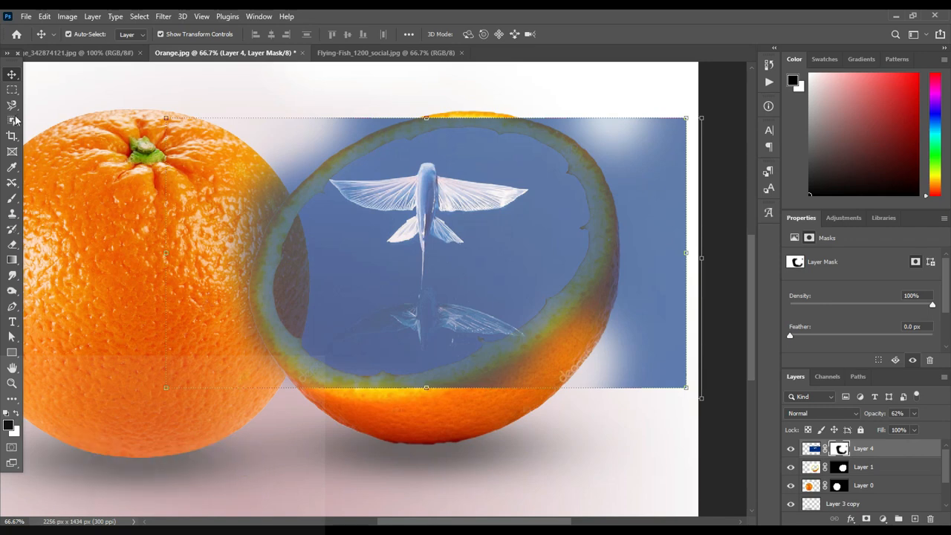
left_click(11, 200)
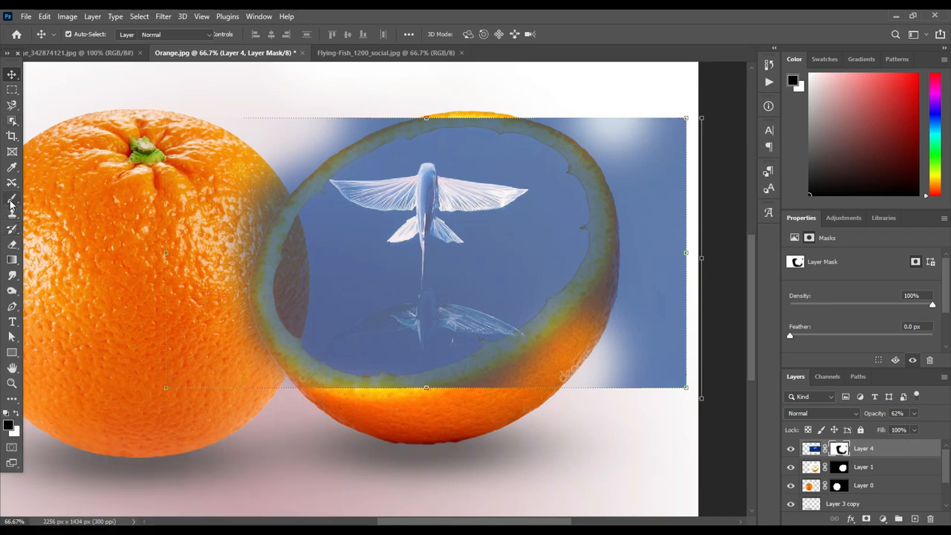
mouse_move(647, 131)
left_mouse_down()
mouse_move(659, 419)
mouse_move(682, 121)
mouse_move(680, 214)
mouse_move(658, 338)
mouse_move(638, 404)
mouse_move(616, 416)
left_mouse_up()
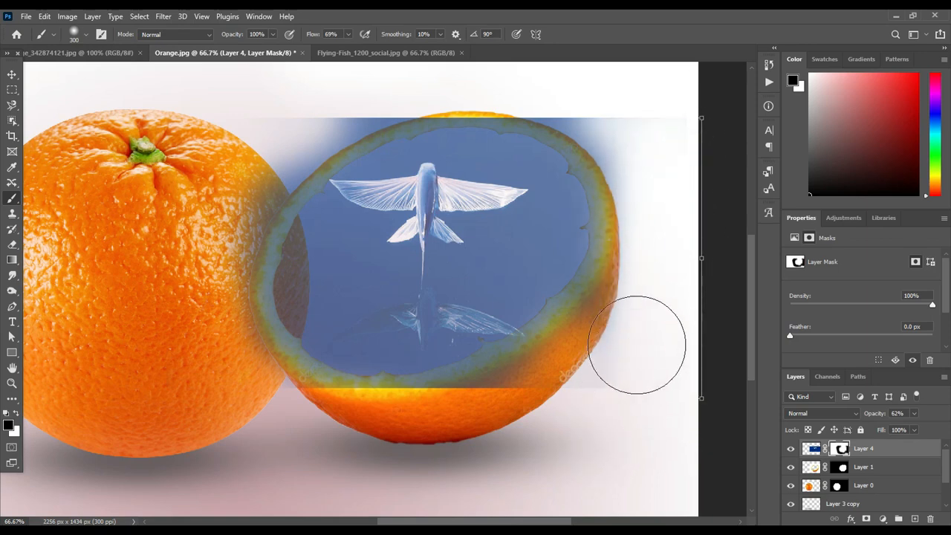
mouse_move(636, 344)
left_mouse_down()
mouse_move(605, 393)
mouse_move(552, 456)
mouse_move(584, 408)
mouse_move(465, 460)
mouse_move(494, 420)
mouse_move(570, 381)
mouse_move(513, 420)
mouse_move(243, 483)
mouse_move(222, 386)
mouse_move(208, 375)
mouse_move(288, 442)
mouse_move(317, 451)
mouse_move(243, 390)
mouse_move(204, 343)
mouse_move(189, 260)
mouse_move(202, 191)
mouse_move(187, 235)
mouse_move(246, 149)
mouse_move(236, 173)
mouse_move(271, 135)
mouse_move(395, 65)
mouse_move(466, 60)
mouse_move(547, 76)
mouse_move(728, 154)
left_mouse_up()
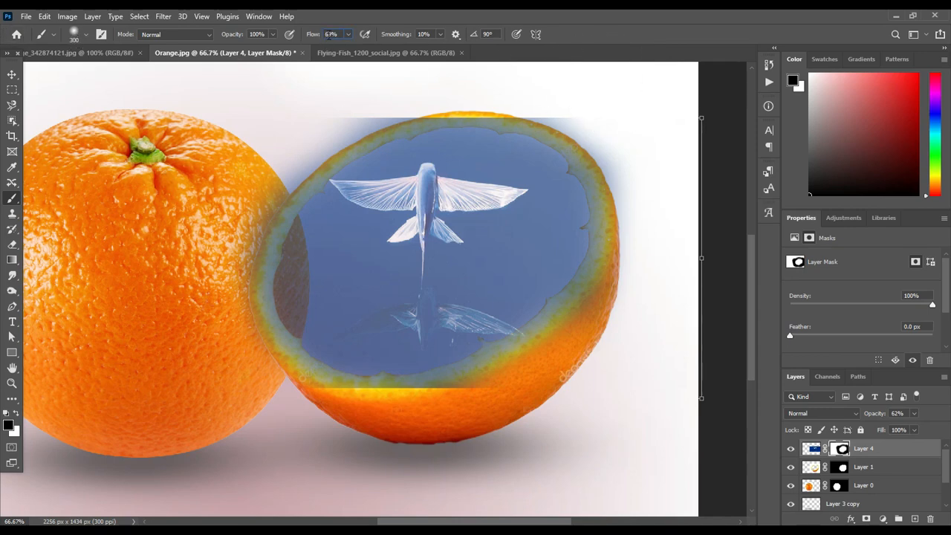
Step: Set the brush angle to 0° and mask out the blue fringe along the half orange's right and upper-right edge at 300 px
left_click_drag(320, 33, 365, 43)
left_click(73, 35)
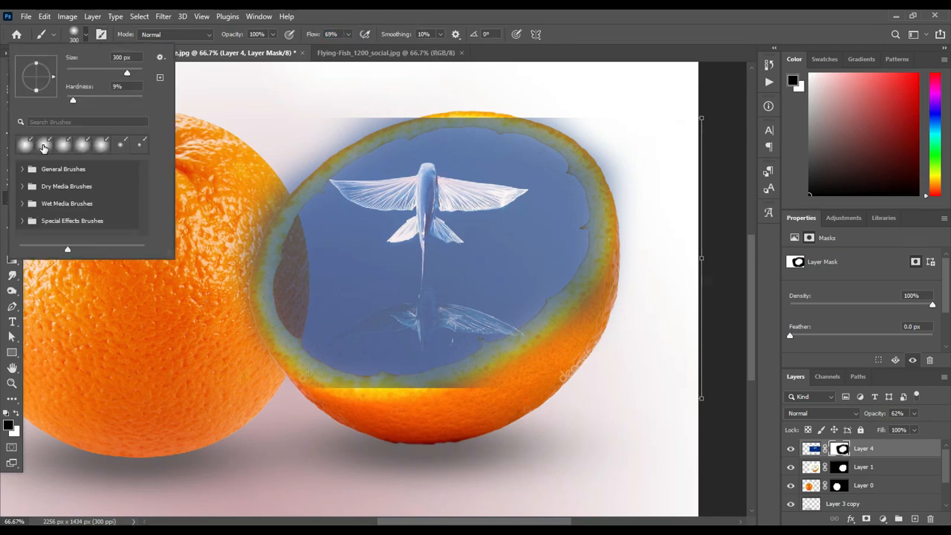
left_click(664, 154)
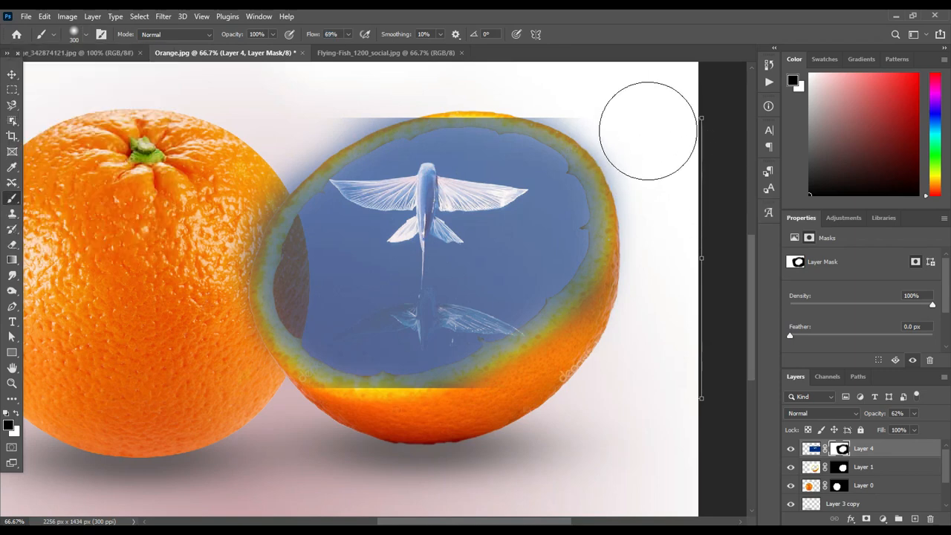
mouse_move(648, 131)
left_mouse_down()
mouse_move(686, 194)
mouse_move(645, 97)
mouse_move(677, 197)
mouse_move(666, 227)
left_mouse_up()
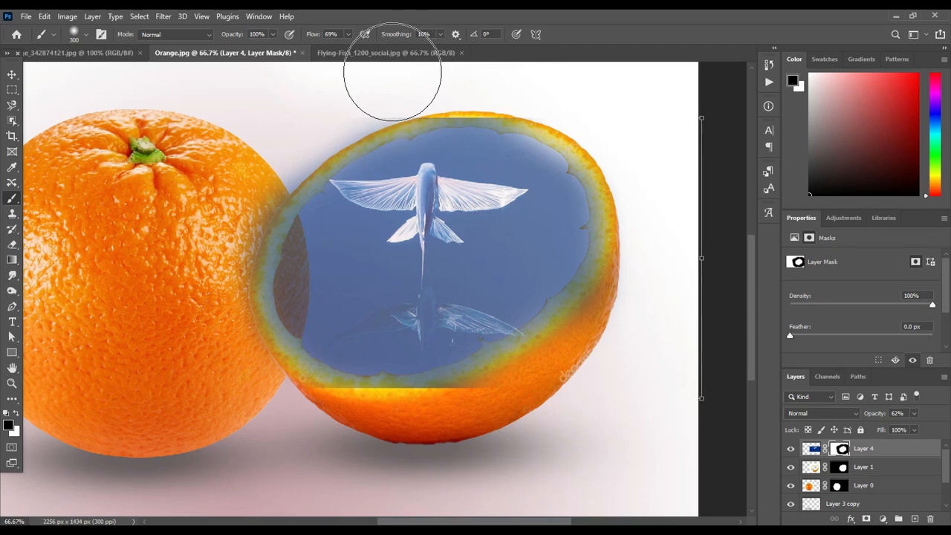
Step: Reduce the brush to 80 px and paint the blue off the half orange's upper-left, left and lower-left rind on Layer 4's mask
key("bracketright")
key("bracketright")
key("bracketleft")
key("bracketleft")
key("bracketleft")
key("bracketleft")
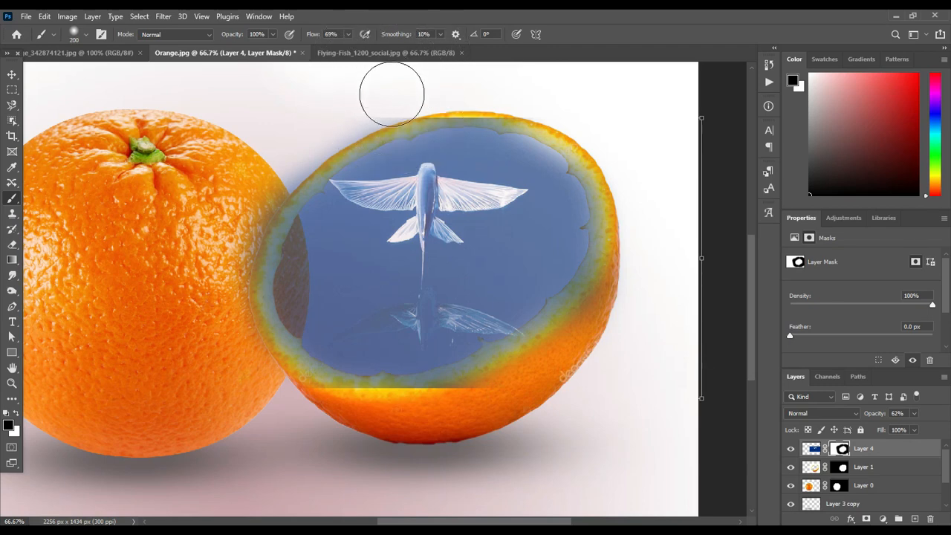
key("bracketleft")
key("bracketleft")
key("bracketleft")
key("bracketleft")
key("bracketleft")
key("bracketleft")
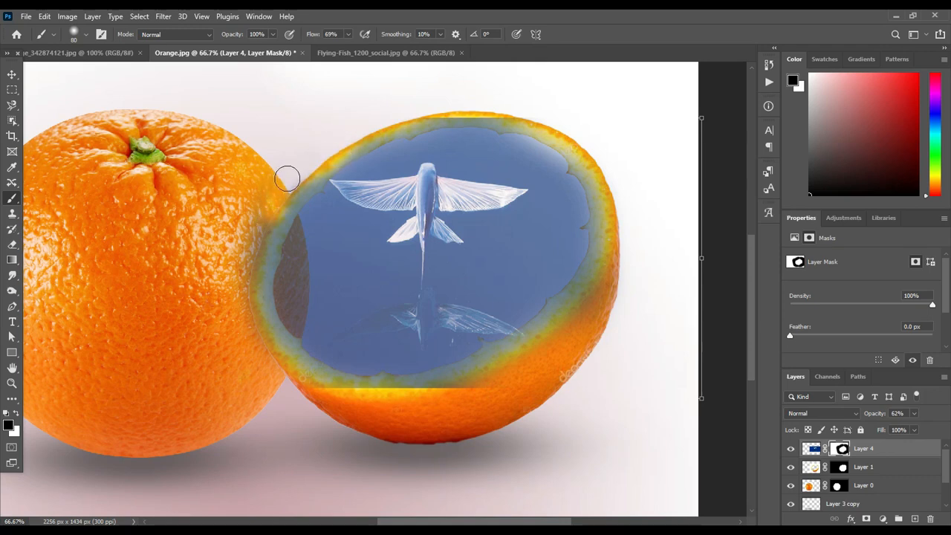
mouse_move(275, 195)
left_mouse_down()
mouse_move(228, 303)
mouse_move(235, 331)
left_mouse_up()
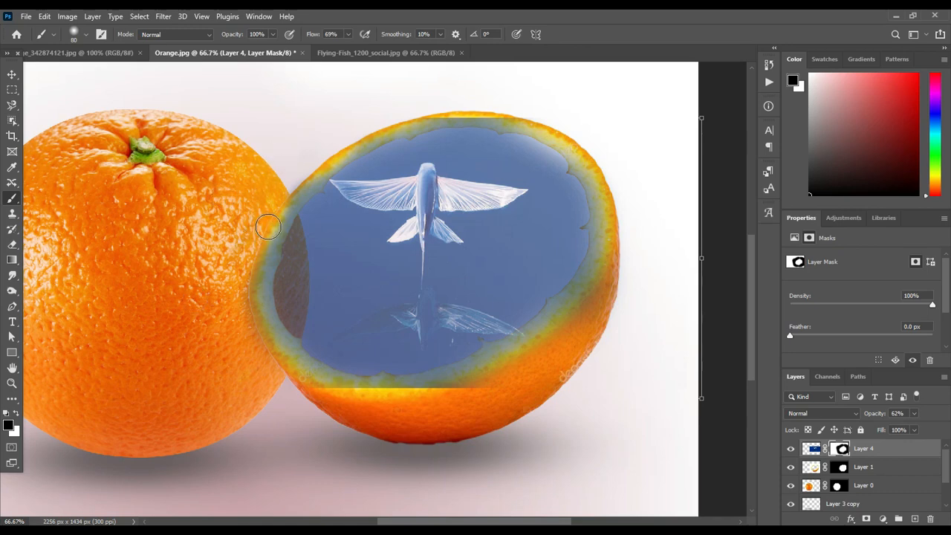
mouse_move(268, 226)
left_mouse_down()
mouse_move(261, 330)
mouse_move(315, 417)
mouse_move(303, 426)
mouse_move(290, 419)
mouse_move(324, 386)
mouse_move(338, 390)
mouse_move(239, 347)
left_mouse_up()
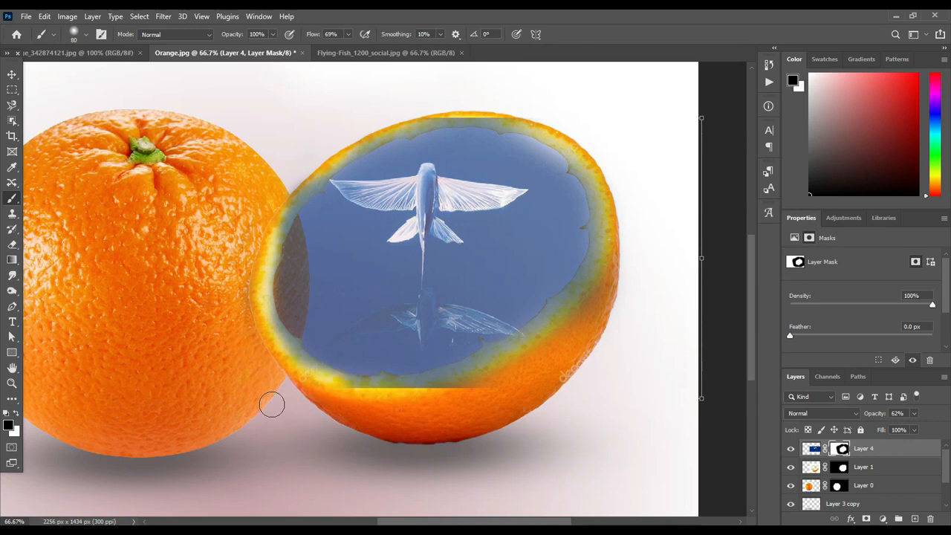
mouse_move(319, 378)
left_mouse_down()
mouse_move(240, 332)
mouse_move(271, 359)
mouse_move(295, 361)
mouse_move(248, 317)
left_mouse_up()
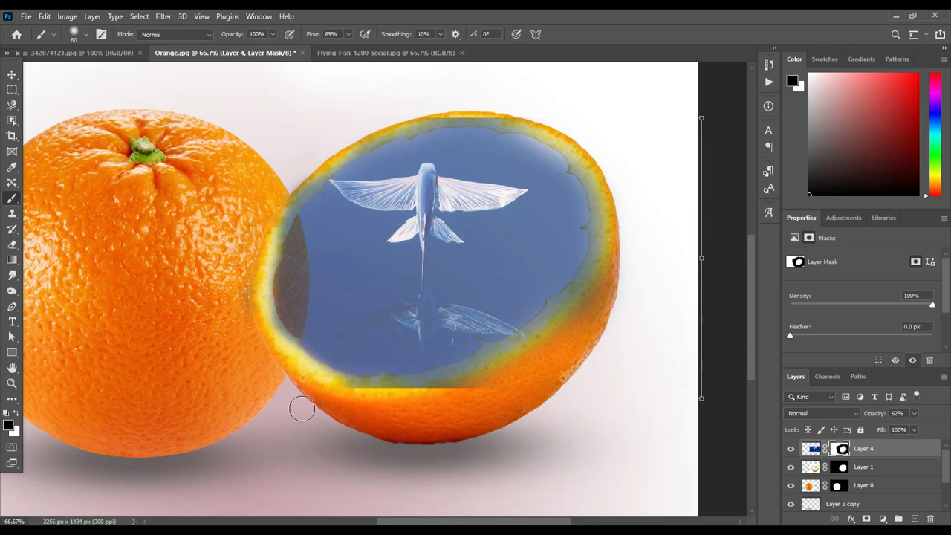
Step: Paint the blue tint off the half orange's lower and right rind on Layer 4's mask, redoing the lower-right stroke
mouse_move(338, 386)
left_mouse_down()
mouse_move(416, 390)
mouse_move(486, 375)
mouse_move(562, 311)
mouse_move(572, 282)
left_mouse_up()
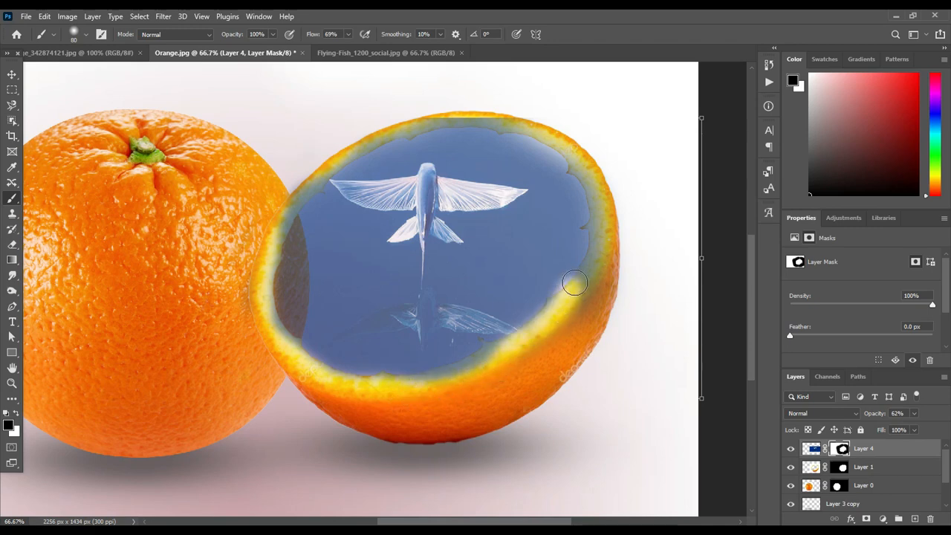
key("ctrl+z")
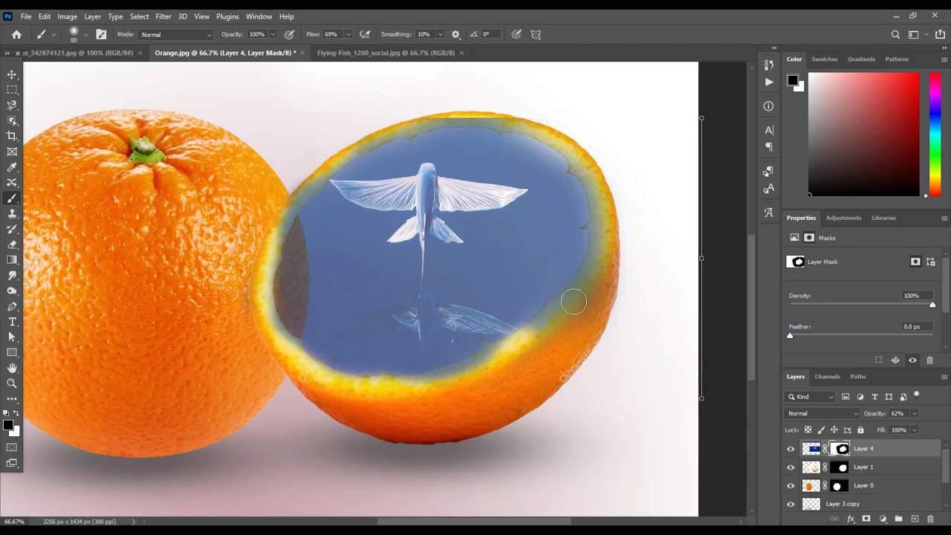
mouse_move(574, 301)
left_mouse_down()
mouse_move(473, 390)
mouse_move(499, 382)
mouse_move(505, 362)
mouse_move(387, 391)
left_mouse_up()
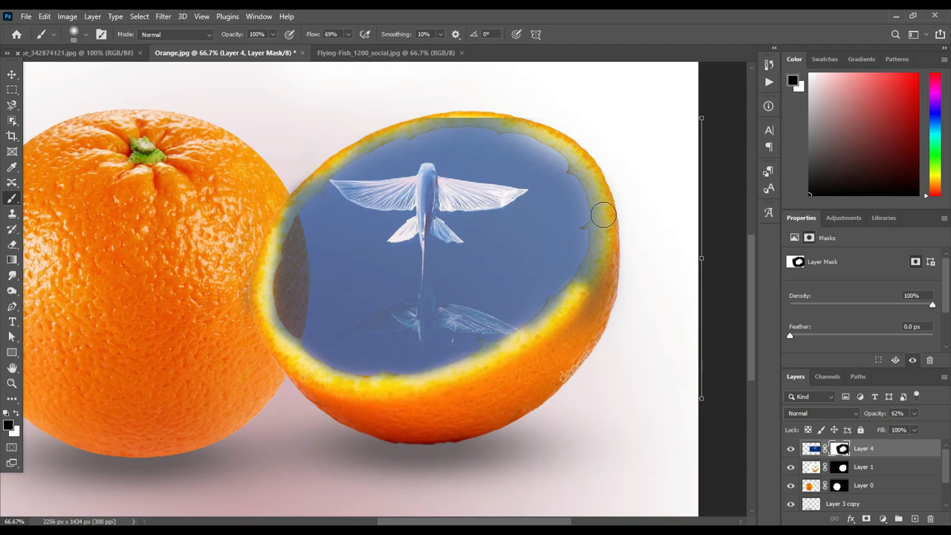
mouse_move(605, 203)
left_mouse_down()
mouse_move(596, 276)
mouse_move(574, 328)
left_mouse_up()
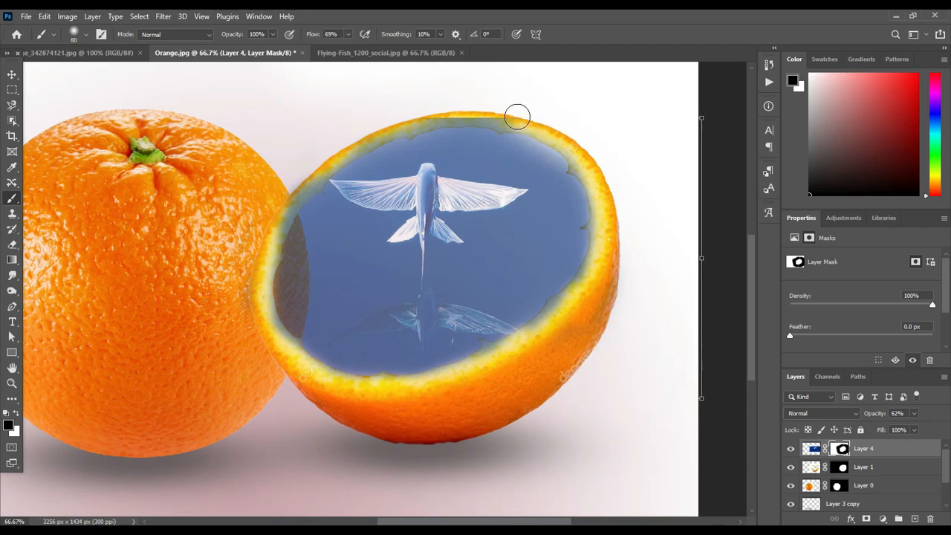
Step: Clean the blue tint off the half orange's top and upper-left rind on Layer 4's mask
mouse_move(519, 117)
left_mouse_down()
mouse_move(436, 105)
mouse_move(449, 108)
mouse_move(374, 132)
mouse_move(307, 174)
mouse_move(327, 157)
mouse_move(230, 289)
left_mouse_up()
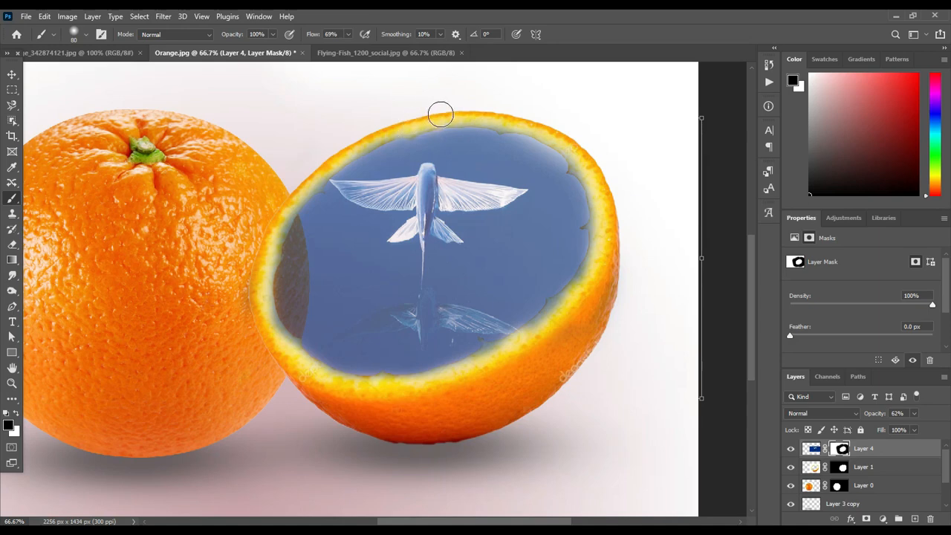
key("ctrl+plus")
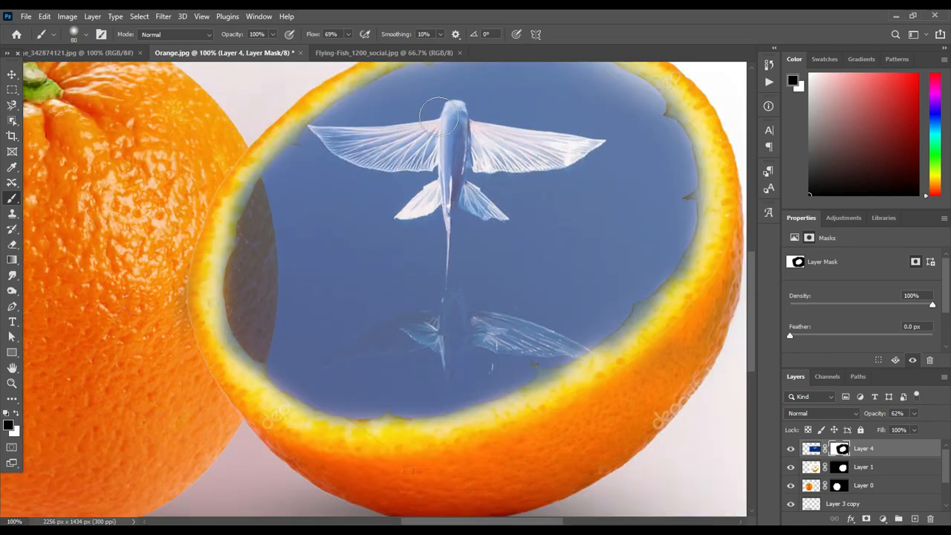
left_click_drag(444, 128, 455, 236)
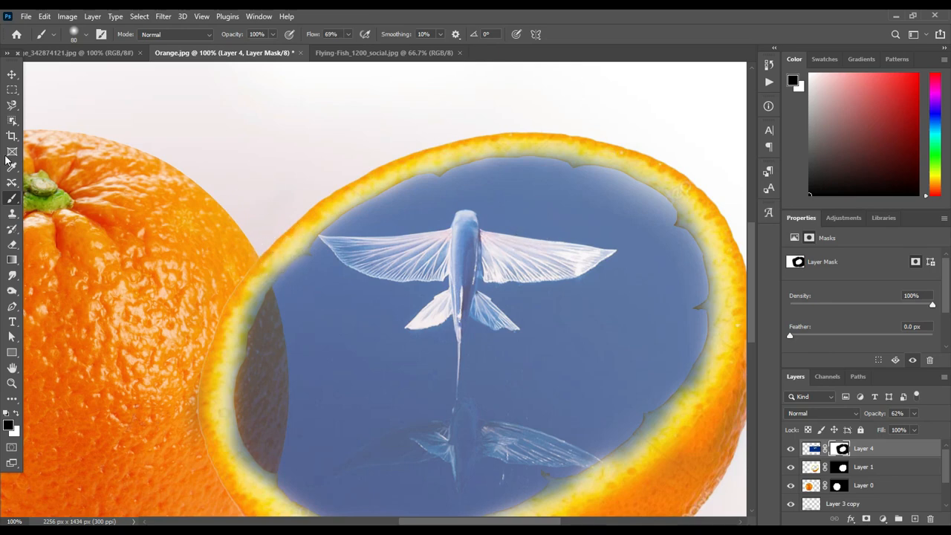
Step: Move flying-fish Layer 4 beneath Layer 1 and set its opacity to 100%
left_click(13, 75)
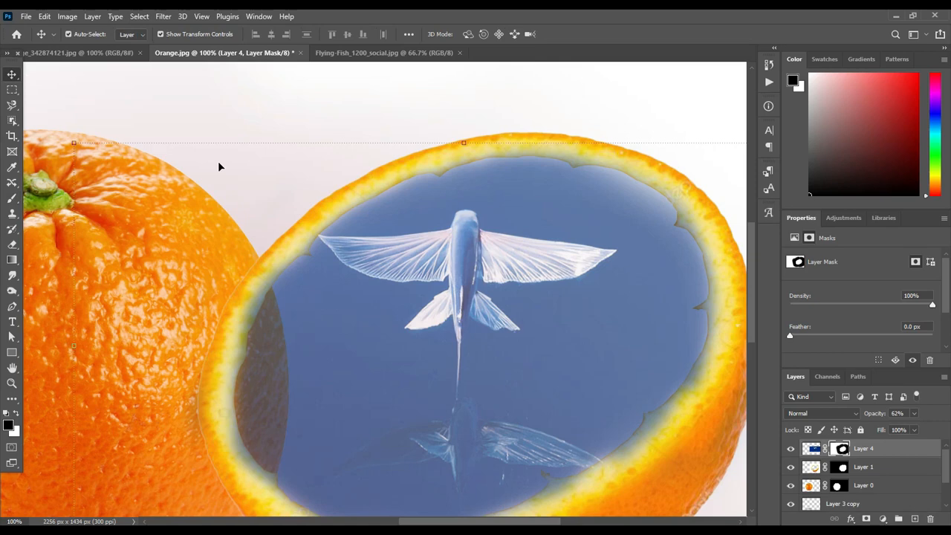
key("ctrl+minus")
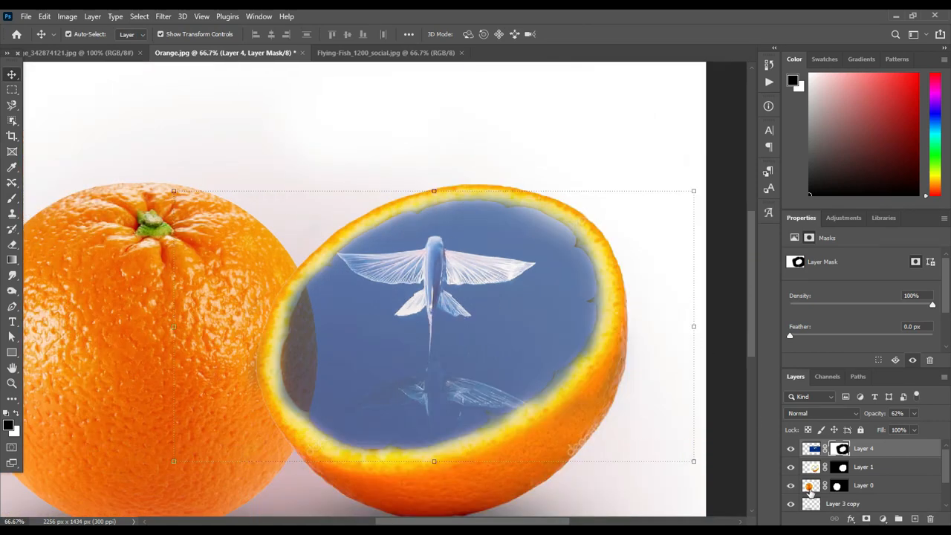
left_click_drag(808, 448, 807, 475)
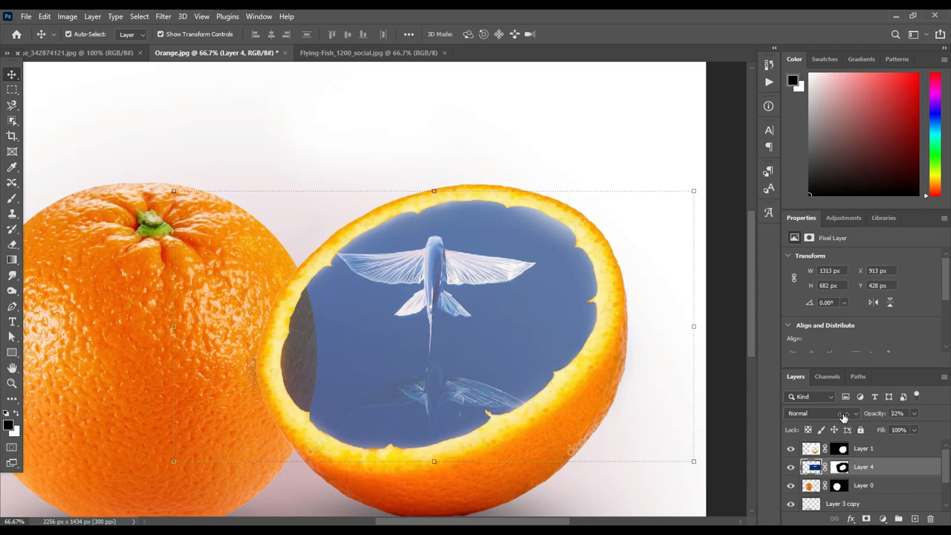
left_click_drag(843, 417, 922, 414)
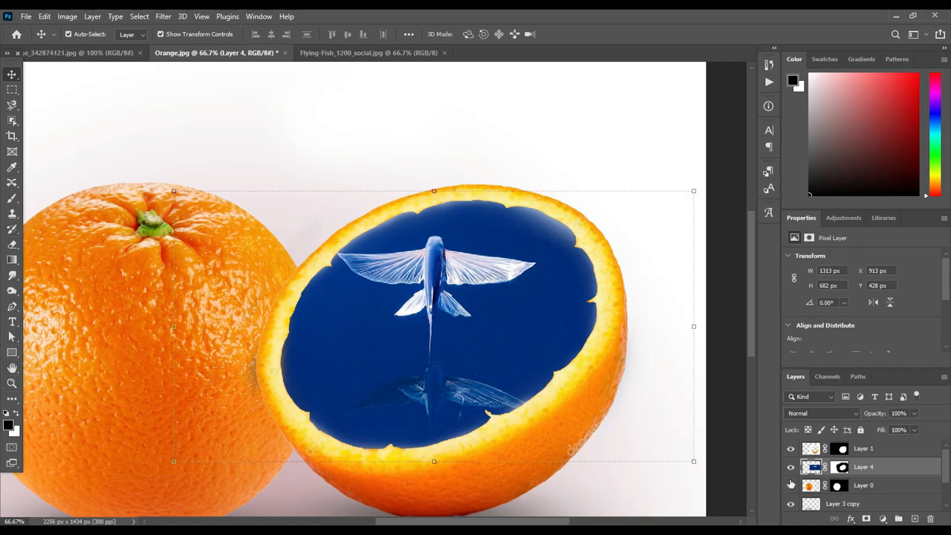
Step: Try to fade the sea's left edge on Layer 4's mask with a 338 px brush at 96% flow, and undo the stroke
left_click(840, 467)
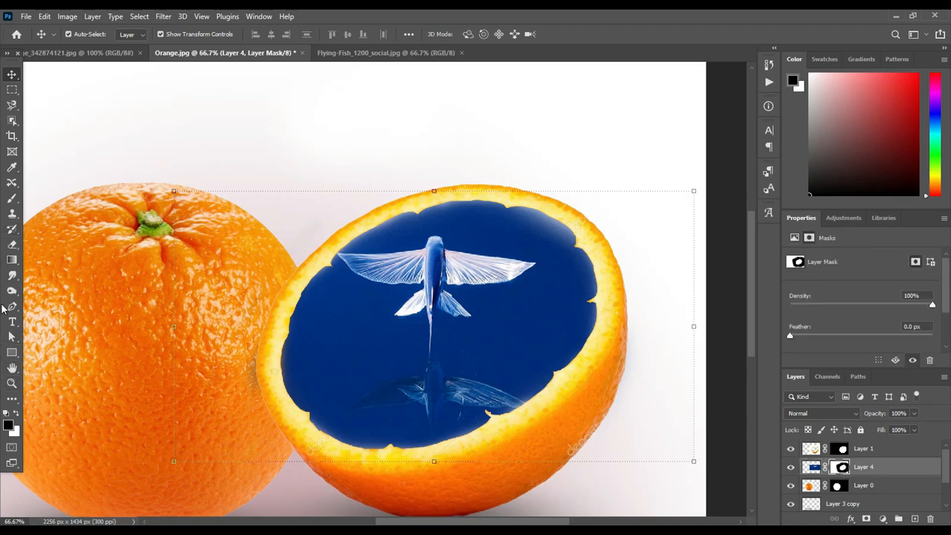
left_click(11, 201)
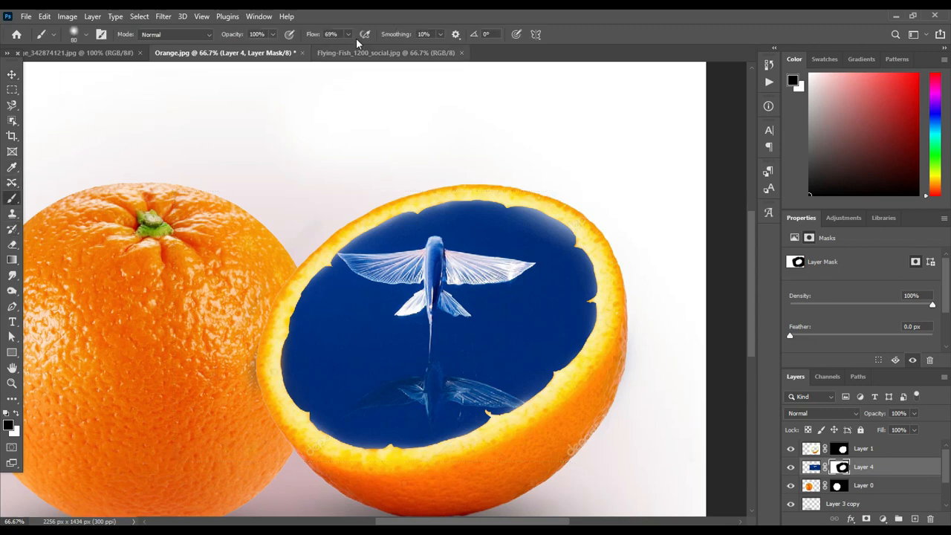
left_click_drag(315, 38, 330, 40)
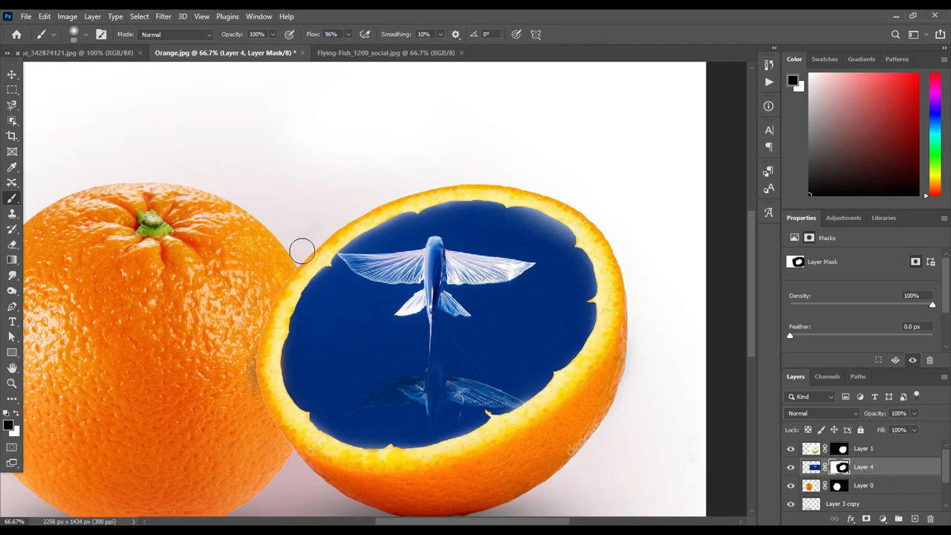
key("bracketright")
key("bracketright")
key("bracketright")
key("bracketright")
key("bracketright")
key("bracketright")
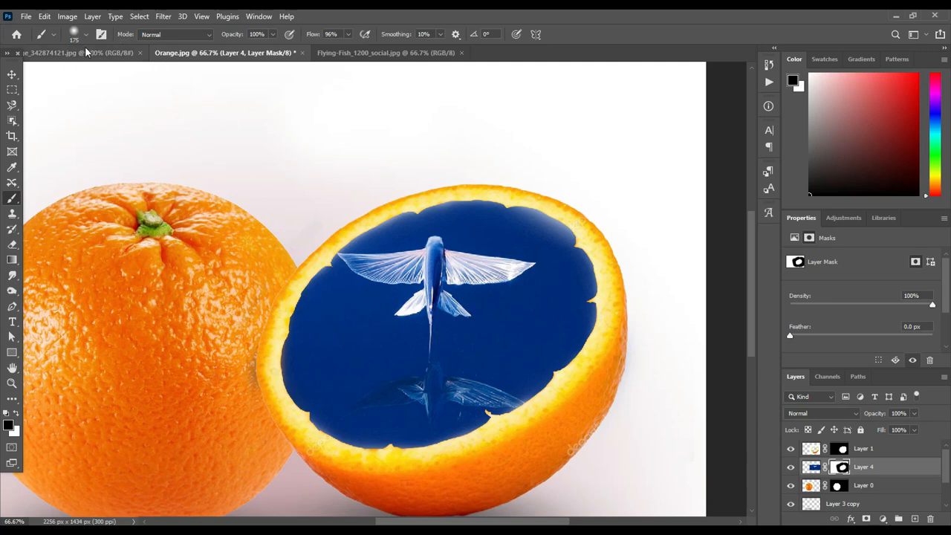
left_click(79, 37)
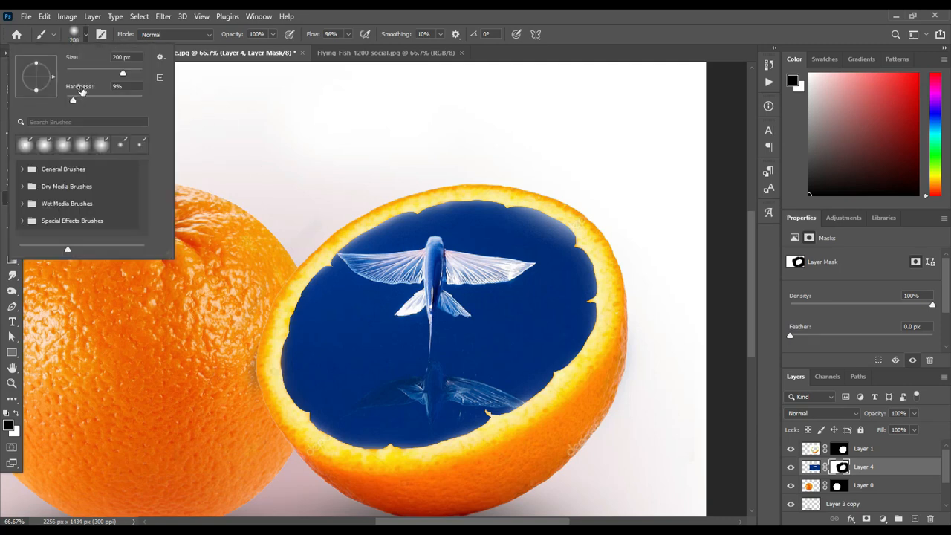
left_click(128, 72)
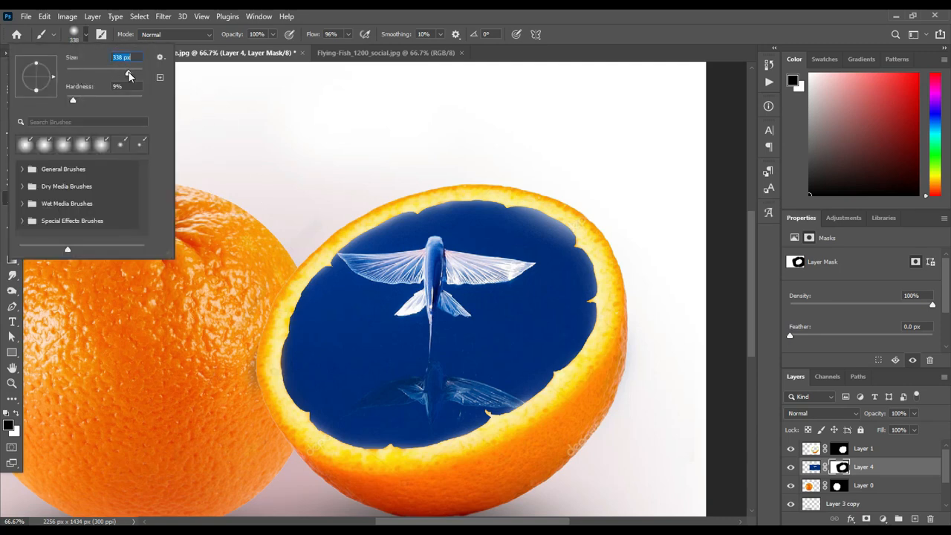
left_click(261, 331)
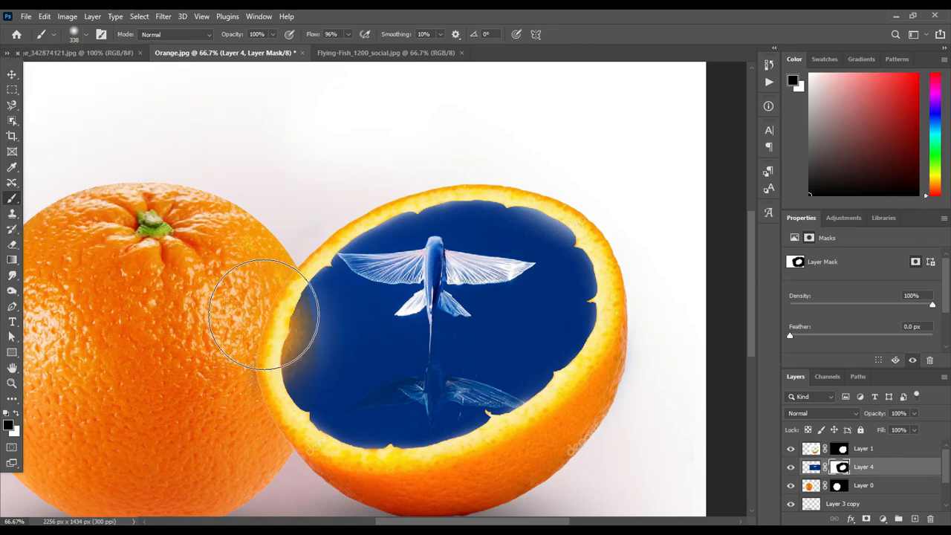
key("ctrl+z")
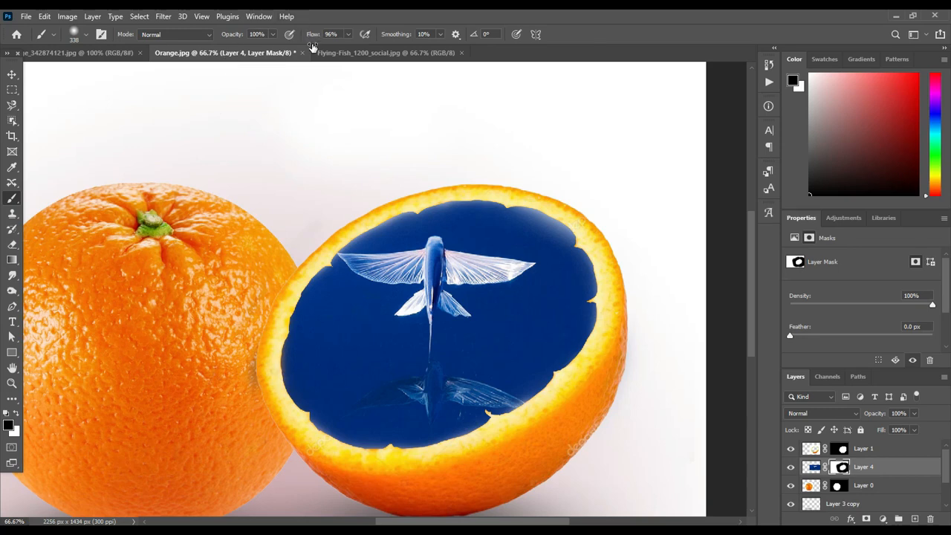
Step: Lower the brush flow to 48%, try again to fade the sea's left edge on the mask, and undo the strokes
left_click_drag(312, 52, 286, 61)
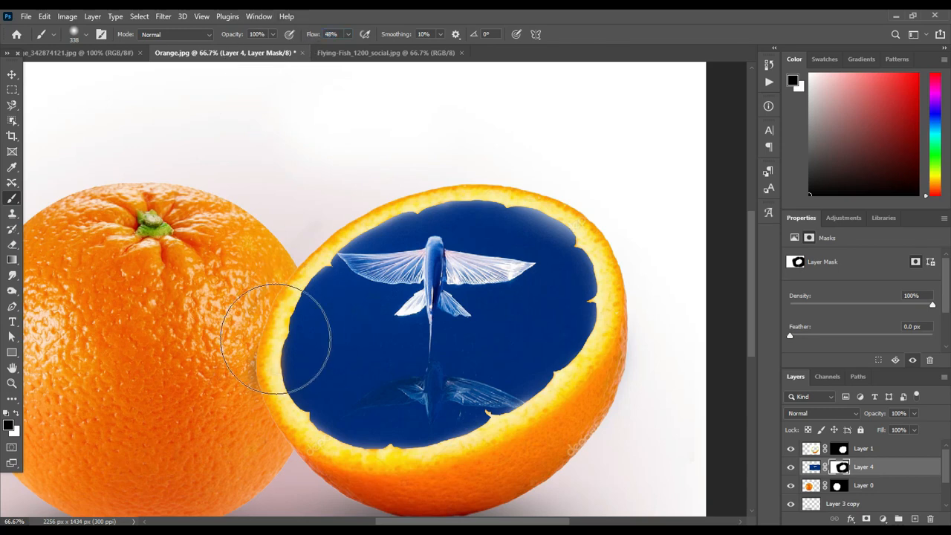
mouse_move(266, 340)
left_mouse_down()
mouse_move(265, 329)
mouse_move(262, 421)
left_mouse_up()
key("ctrl+z")
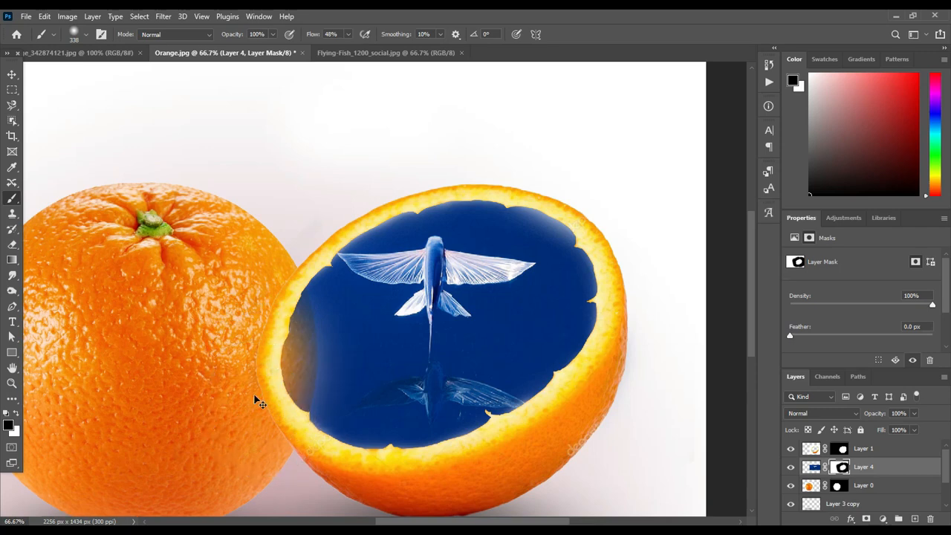
key("ctrl+z")
key("ctrl+z")
key("ctrl+z")
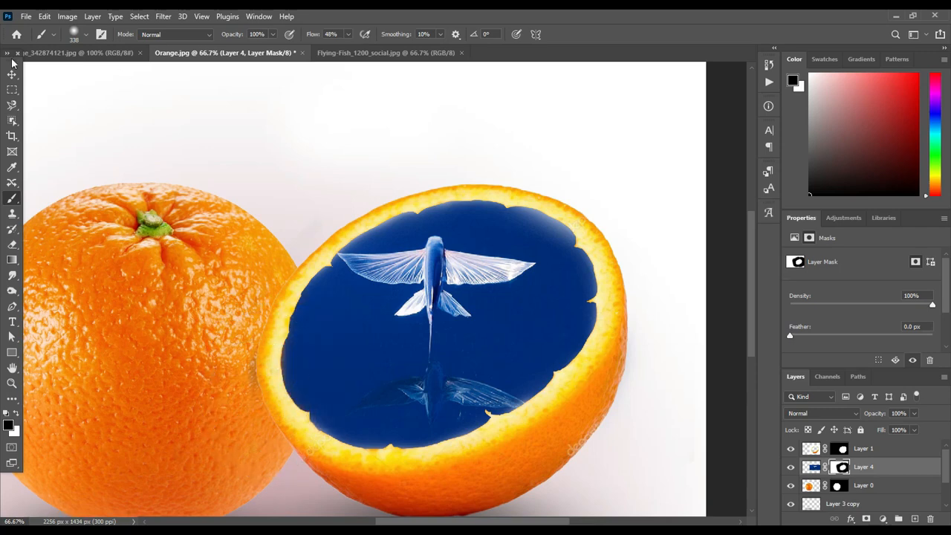
Step: Fade the sea's left edge on Layer 4's mask with a soft black 338 px brush at 30% flow, and restore the adjoining blue with white
left_click(80, 34)
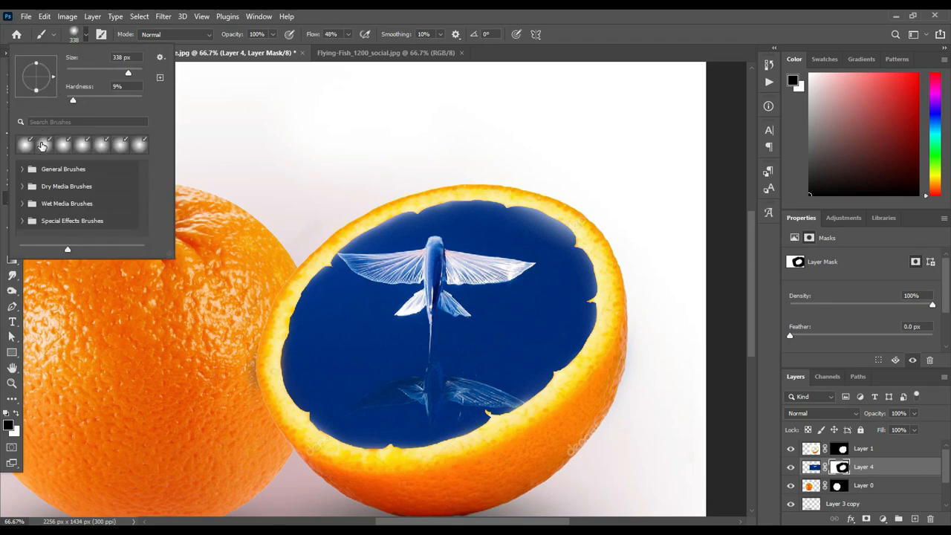
left_click(26, 146)
left_click(136, 149)
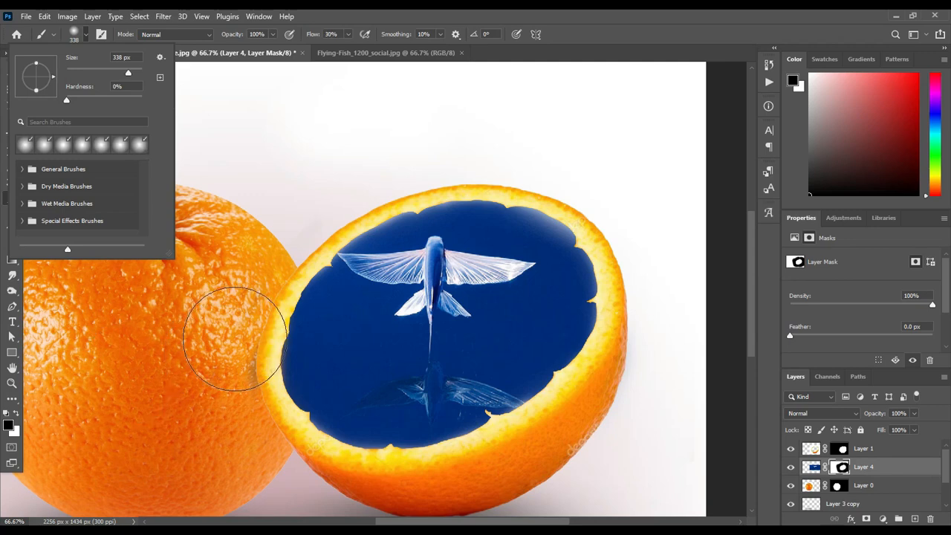
left_click(258, 340)
left_click(275, 374)
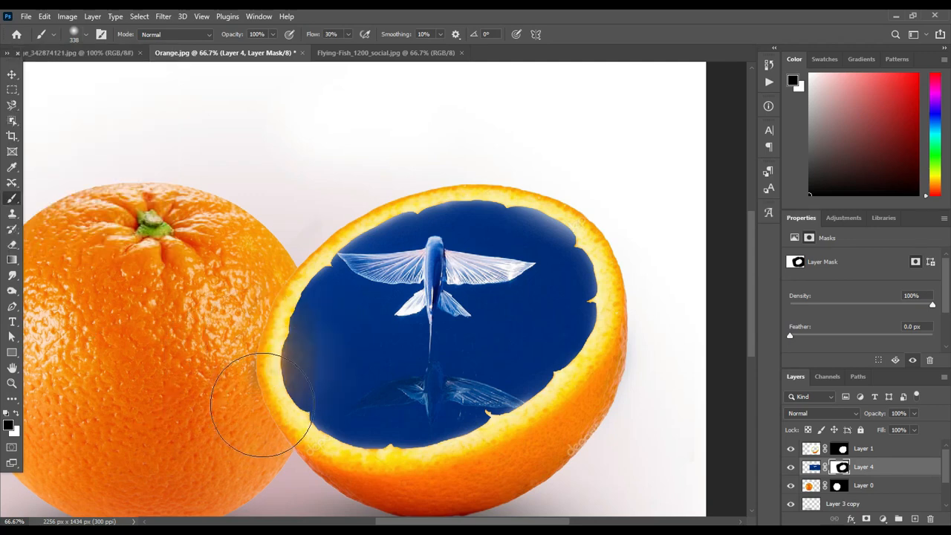
left_click(263, 399)
mouse_move(255, 380)
left_mouse_down()
mouse_move(263, 310)
mouse_move(256, 399)
mouse_move(223, 414)
left_mouse_up()
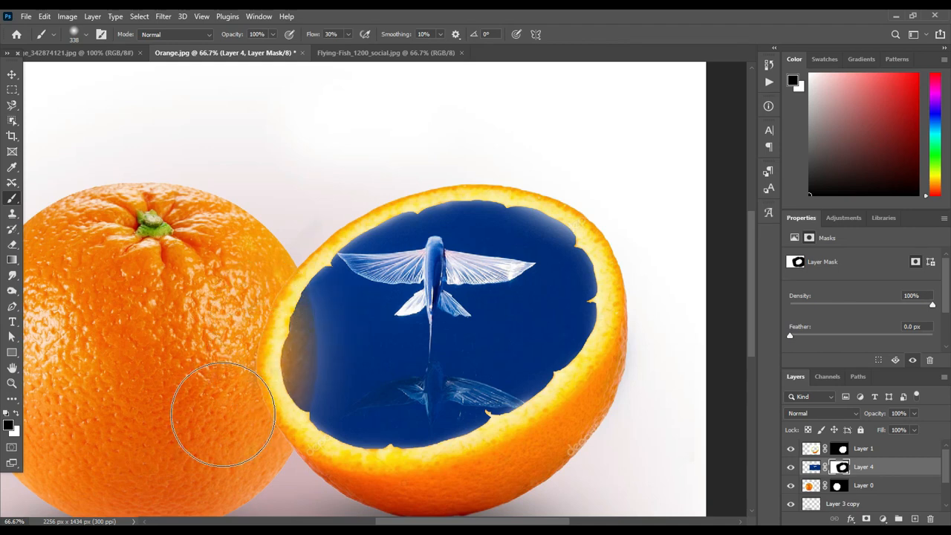
left_click(263, 398)
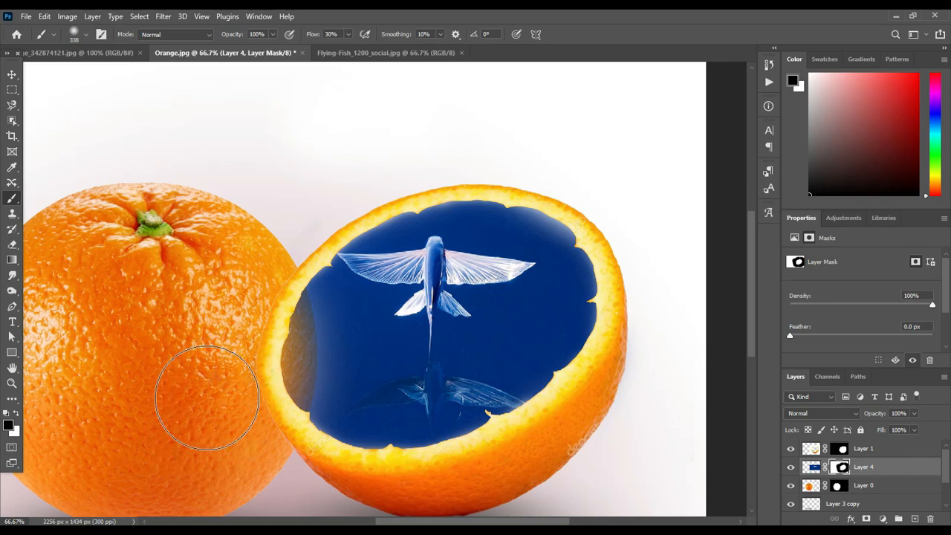
left_click(16, 414)
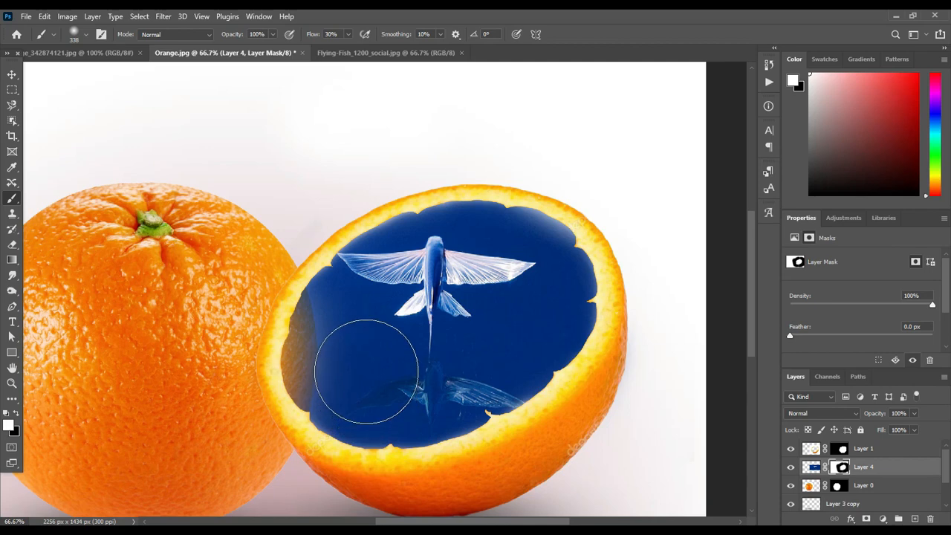
mouse_move(366, 371)
left_mouse_down()
mouse_move(376, 352)
mouse_move(377, 370)
left_mouse_up()
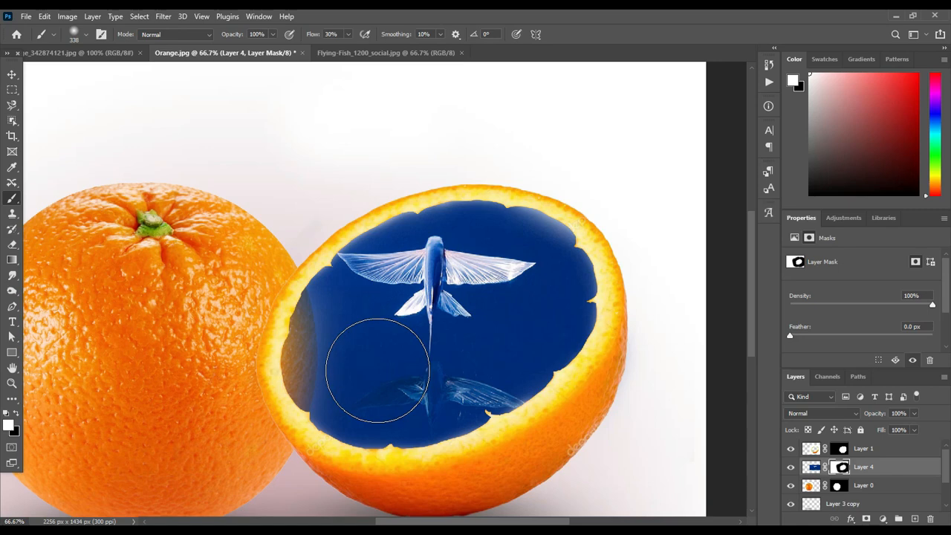
left_click(12, 74)
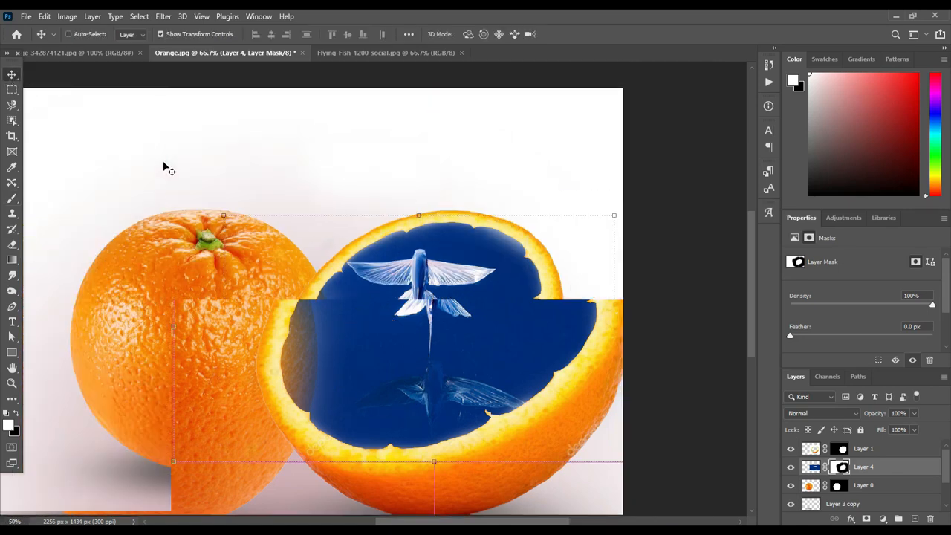
key("ctrl+minus")
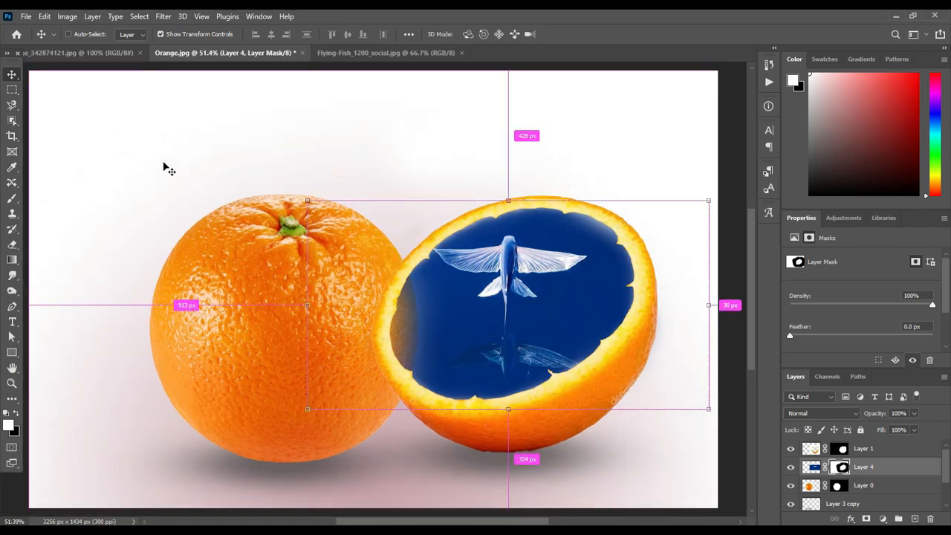
key("ctrl+plus")
key("ctrl+minus")
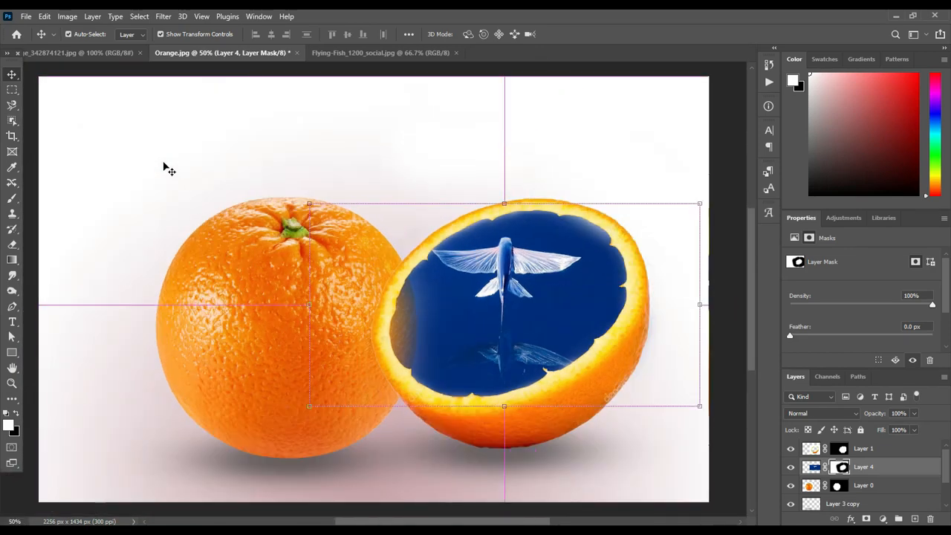
left_click(103, 130)
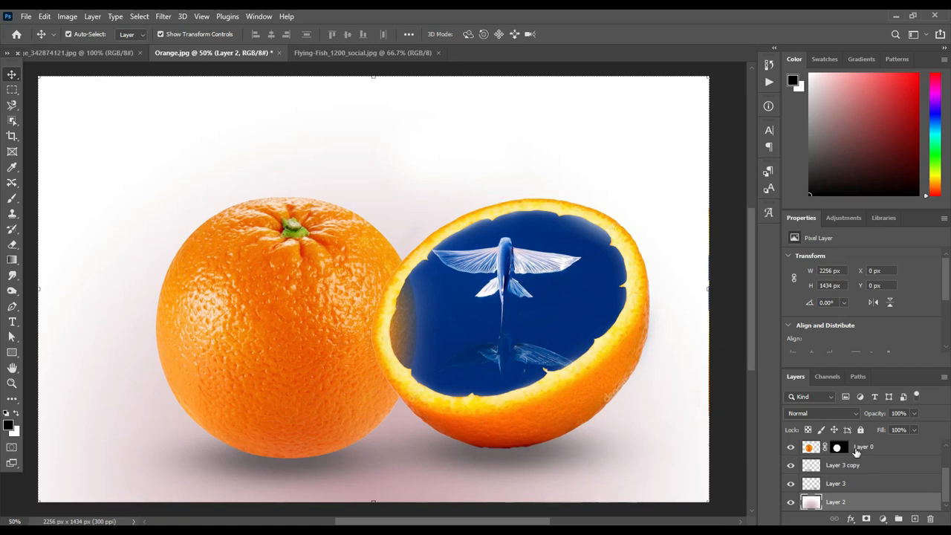
scroll(856, 450, "up", 1)
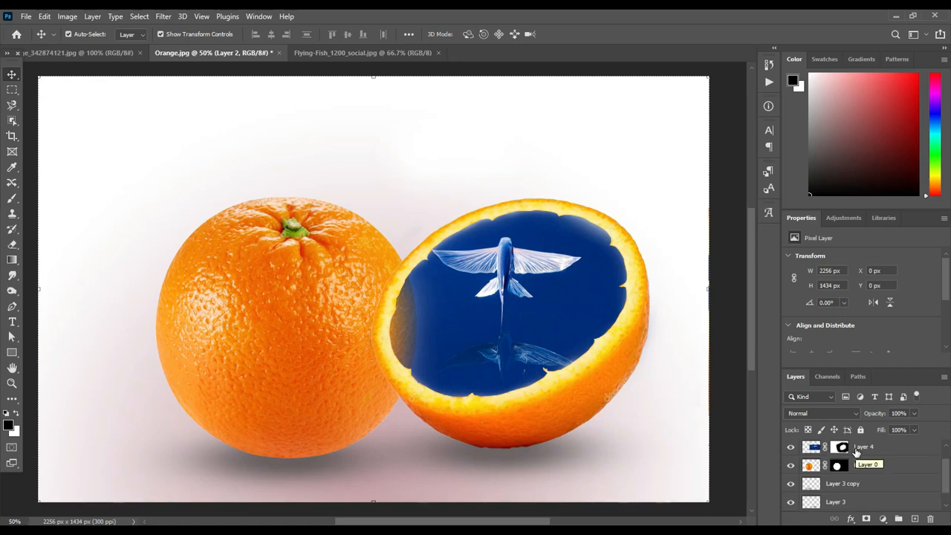
left_click(511, 462)
mouse_move(509, 460)
left_mouse_down()
mouse_move(540, 458)
mouse_move(525, 465)
left_mouse_up()
left_click(675, 251)
Step: Try the Color Burn blend mode on flying-fish Layer 4, set it back to Normal, and deselect the layer
left_click(585, 260)
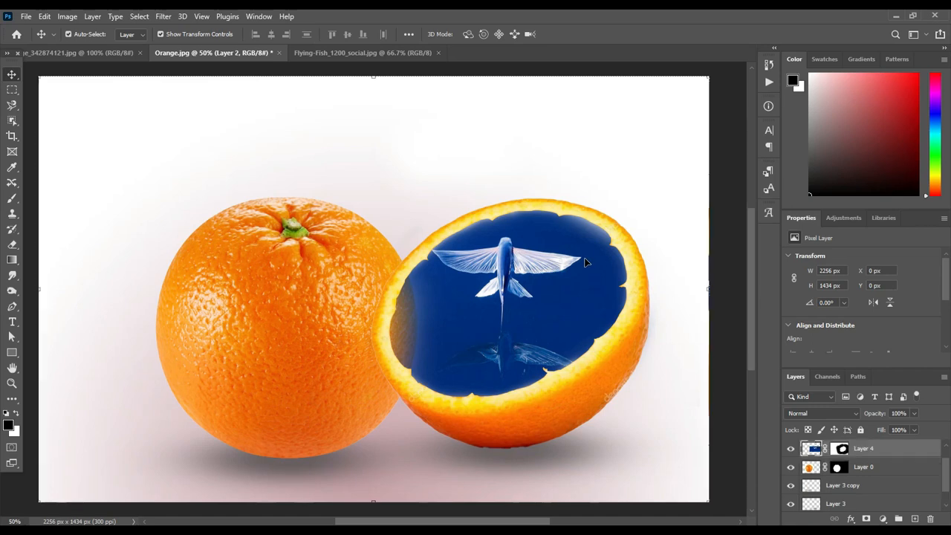
left_click(824, 415)
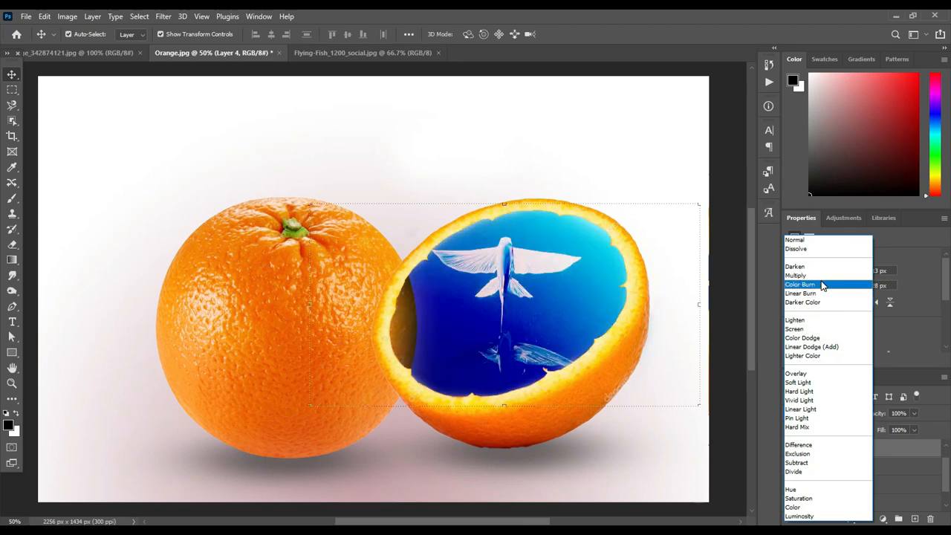
left_click(822, 285)
left_click(819, 413)
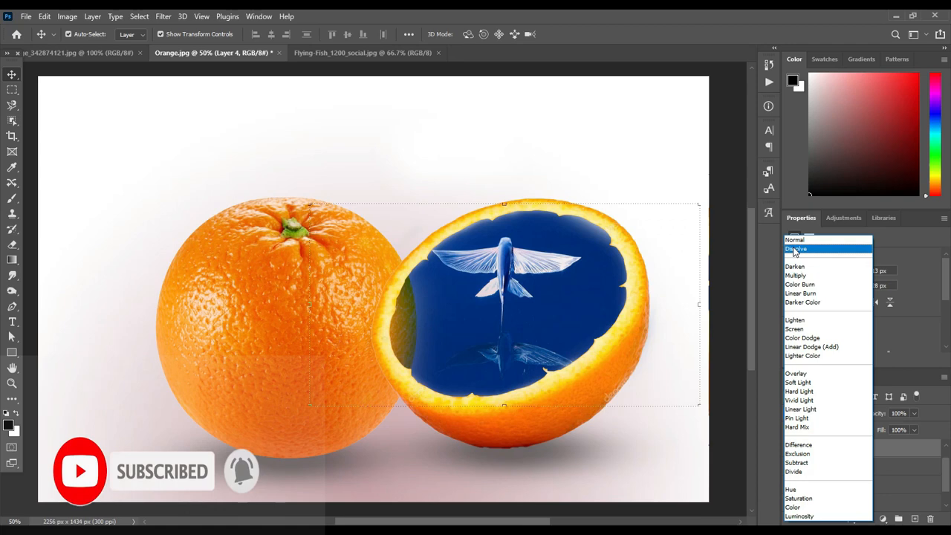
left_click(794, 240)
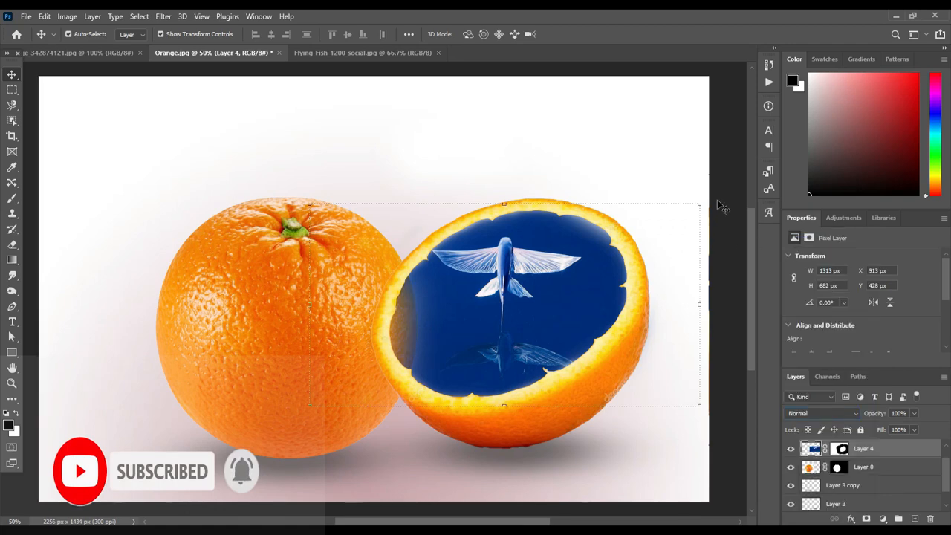
left_click(718, 201)
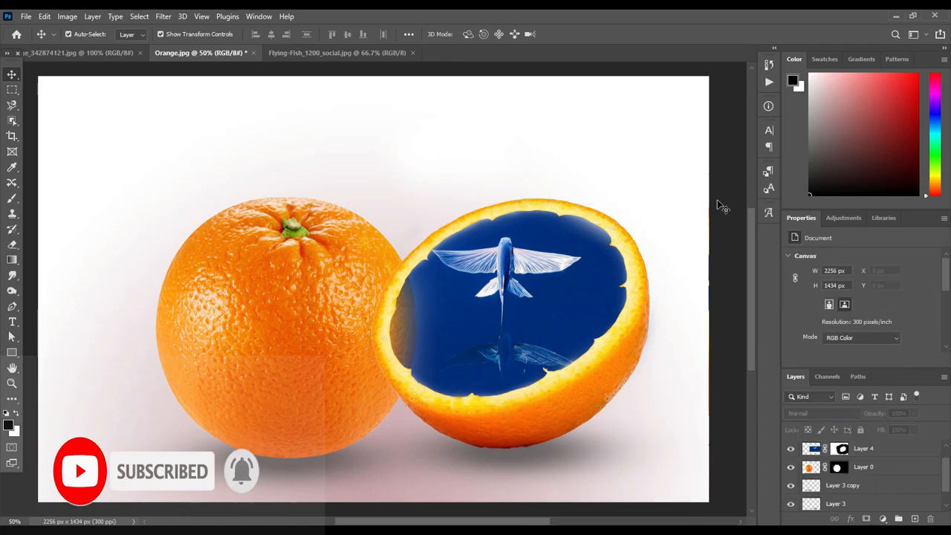